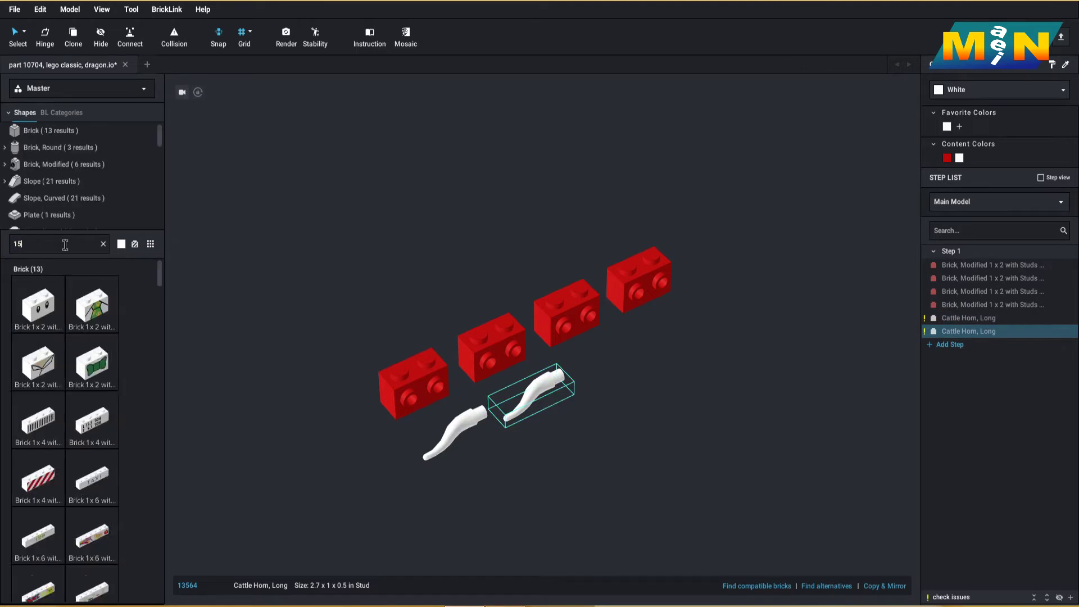
Add one Slope, Curved 2 x 2 (15068) beyond the end of the red brick row and colour it Red
drag(38, 307, 522, 318)
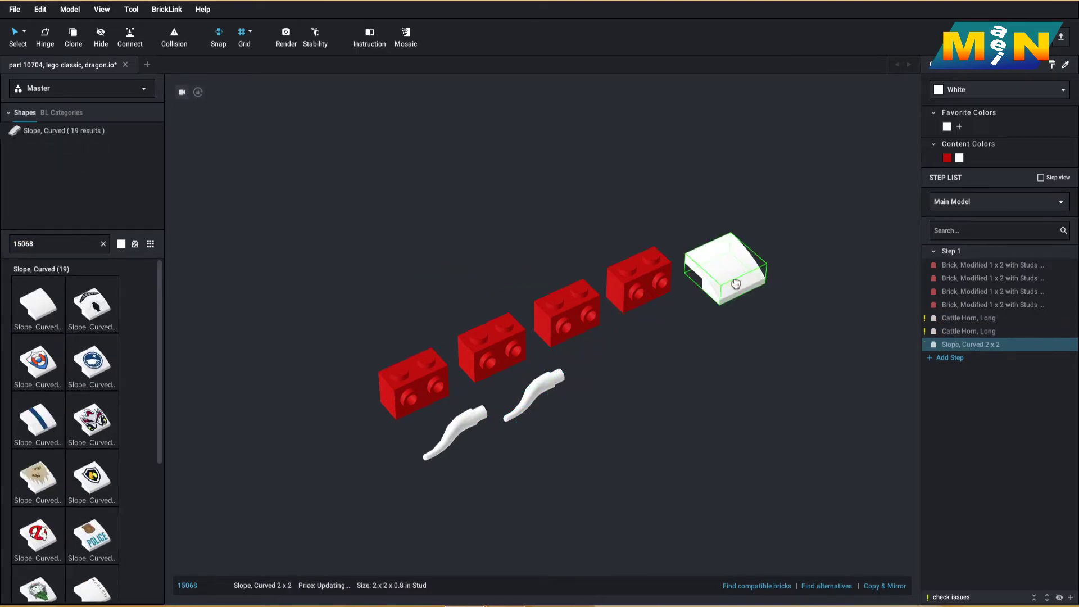
click(730, 267)
key(Escape)
click(948, 158)
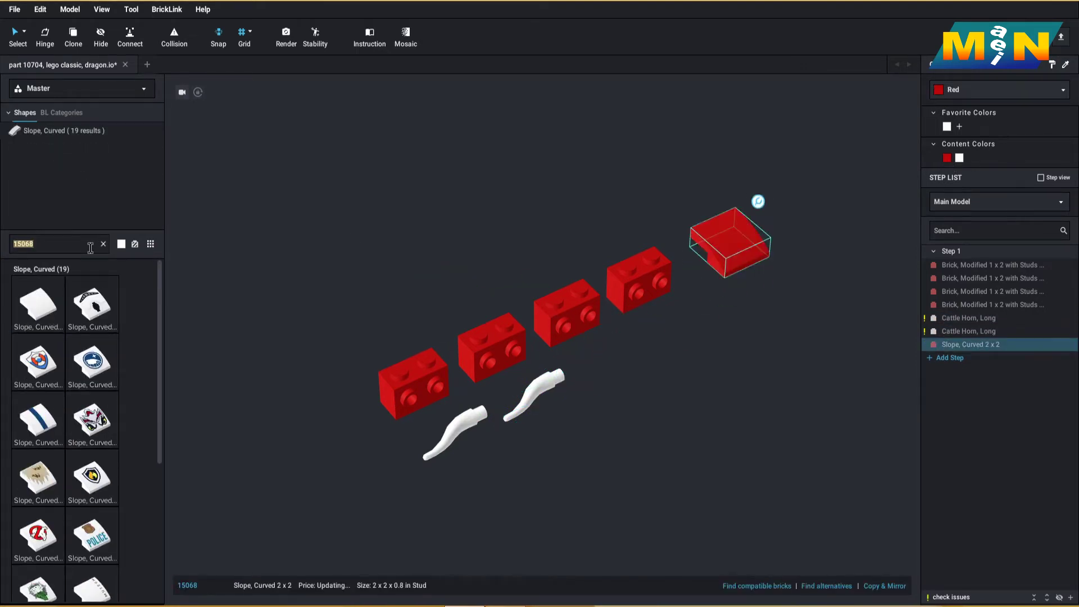
Add one Plate 2 x 12 (2445) behind the row of modified bricks and colour it Dark Red
text(2445)
drag(35, 316, 495, 272)
click(967, 90)
click(974, 123)
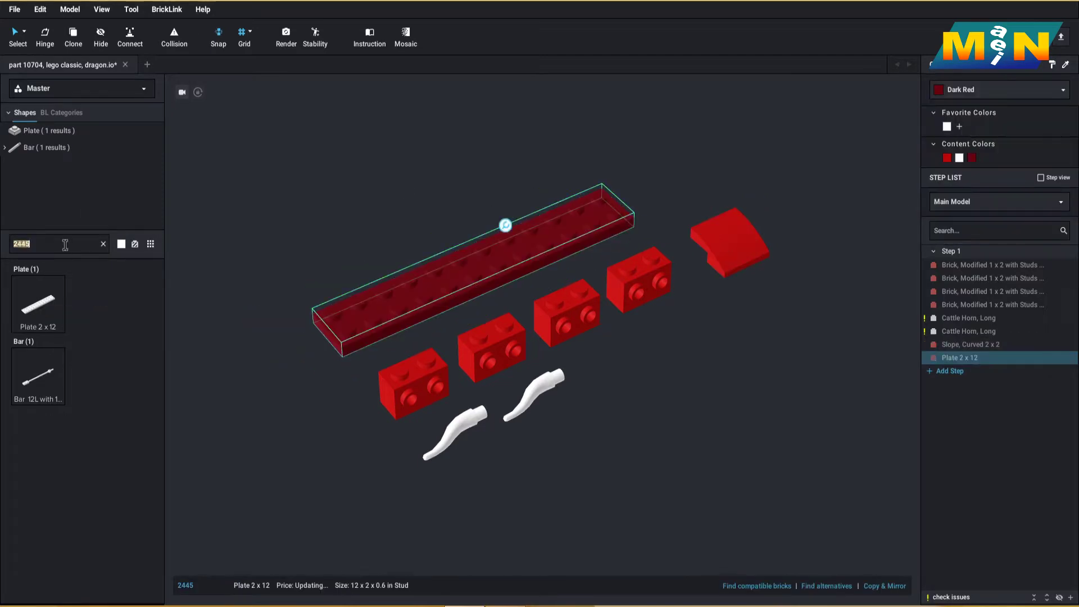
Add one Brick 2 x 4 (3001) beyond the end of the dark red plate and colour it Red
text(3001)
drag(33, 305, 691, 168)
click(949, 158)
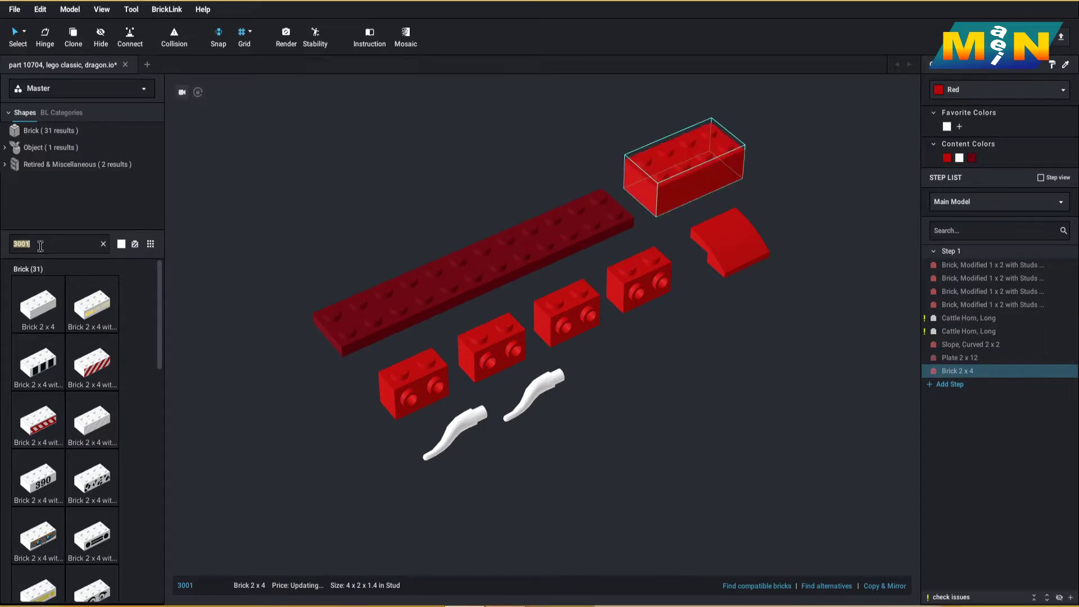
Place three Brick 2 x 2 parts (3003) in a row in front of the curved slope and colour them Red
text(3003)
click(38, 307)
scroll(731, 337, down, 2)
click(743, 286)
click(692, 310)
click(642, 329)
key(Escape)
ctrl+click(674, 326)
ctrl+click(732, 301)
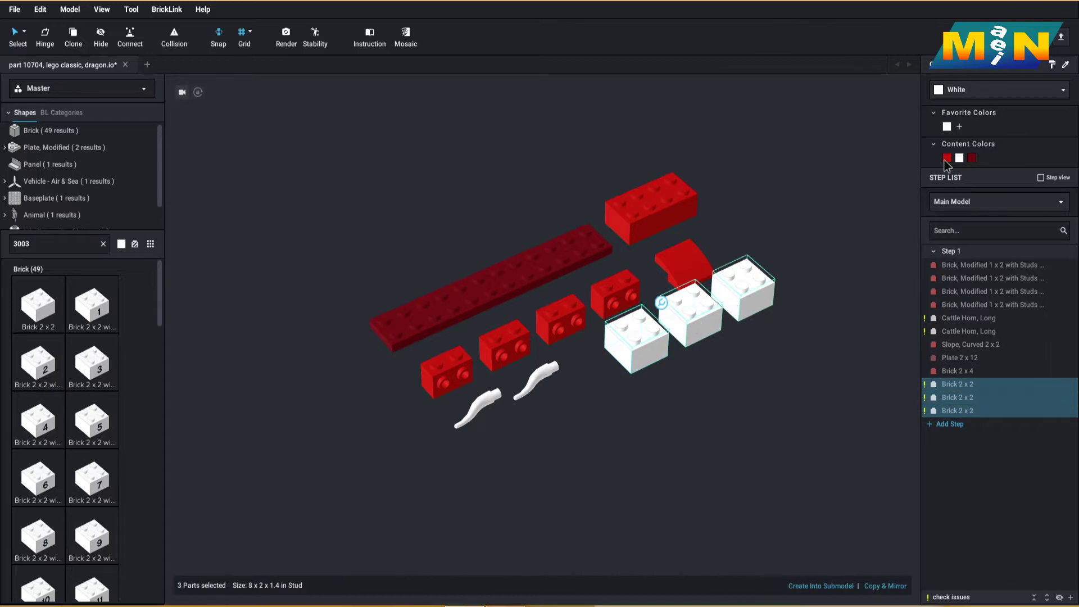
click(947, 158)
Add one Plate 2 x 3 (3021) beside the 2 x 2 bricks and colour it Orange
click(69, 248)
text(3021)
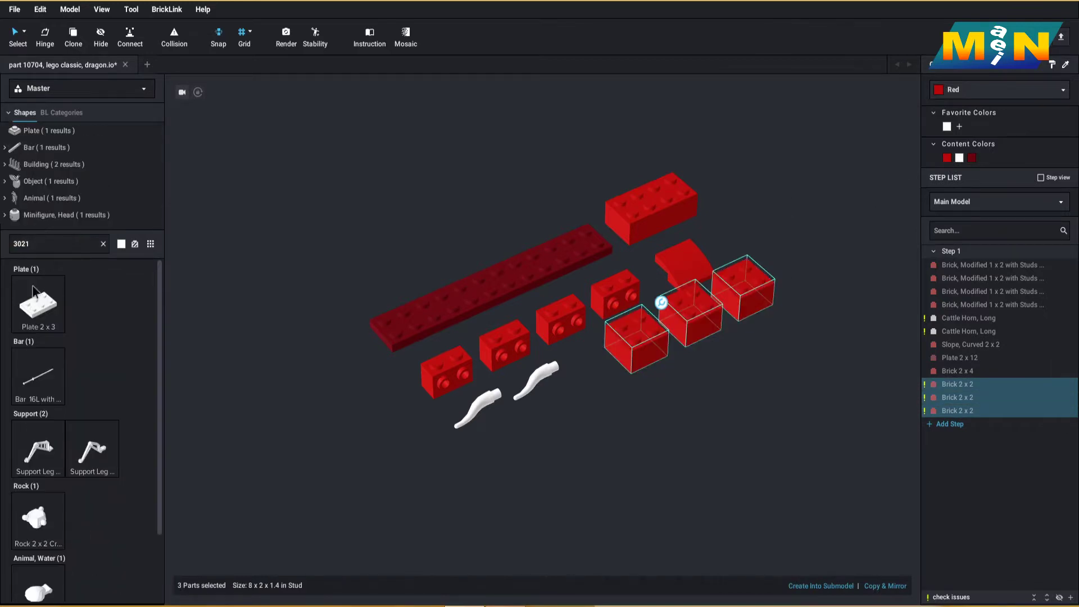
drag(34, 303, 785, 339)
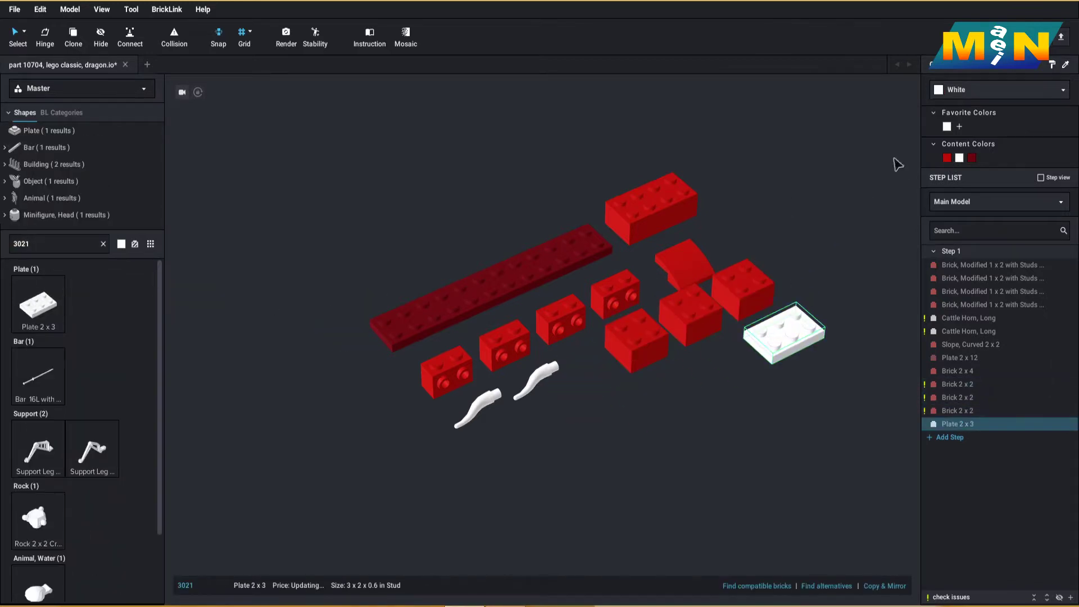
click(950, 91)
click(927, 161)
scroll(980, 194, down, 2)
click(968, 203)
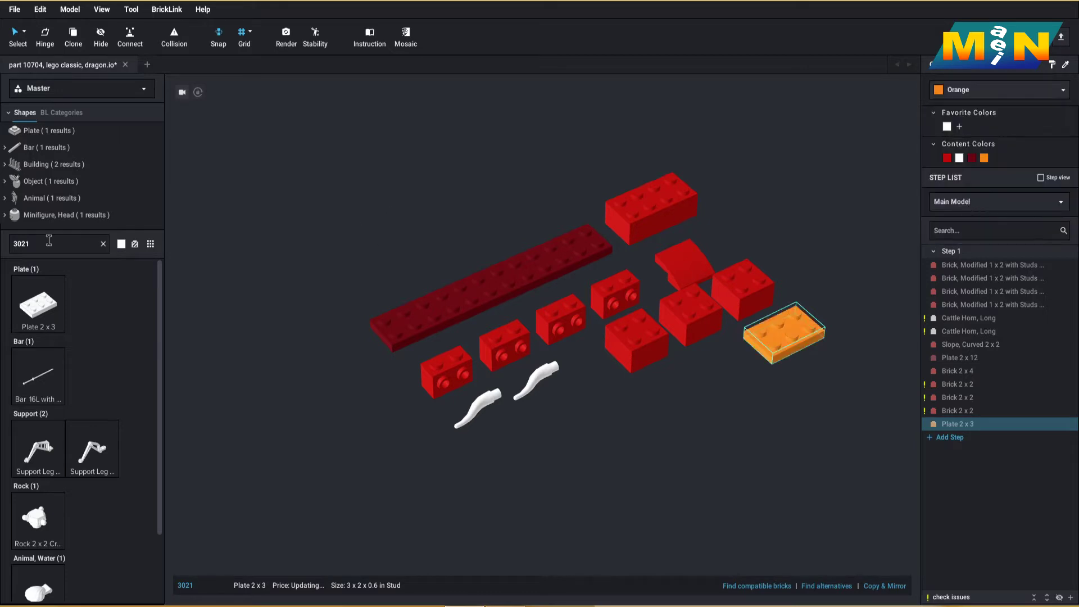
Add a Plate 2 x 2 (3022), colour it Red, and duplicate it into a row of four in front of the bricks
text(3022)
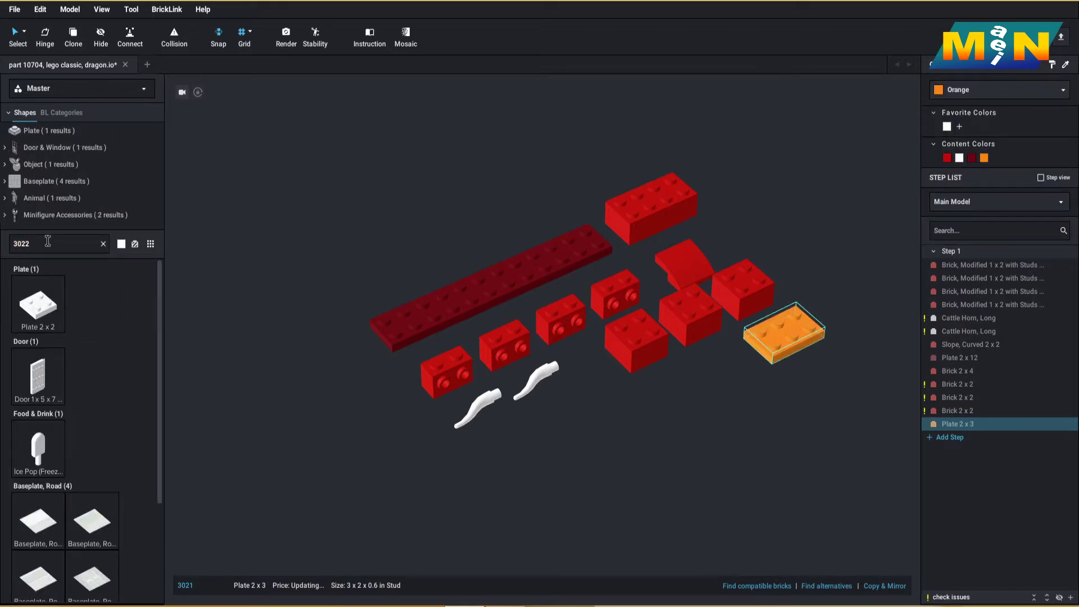
drag(56, 324, 739, 346)
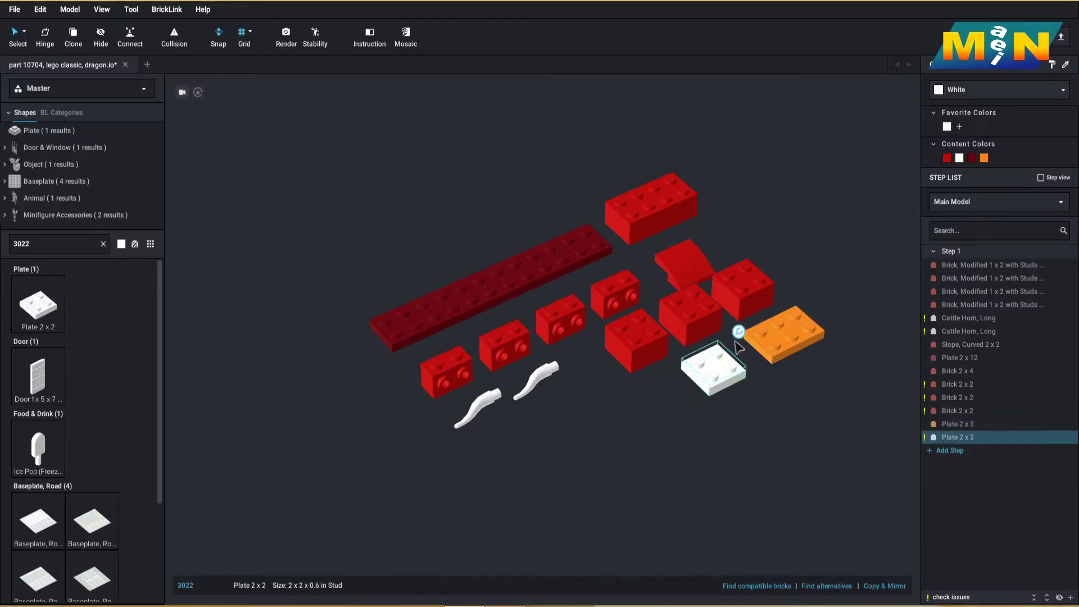
click(947, 157)
key(ctrl+c)
key(ctrl+v)
click(658, 397)
key(ctrl+v)
click(602, 424)
key(ctrl+v)
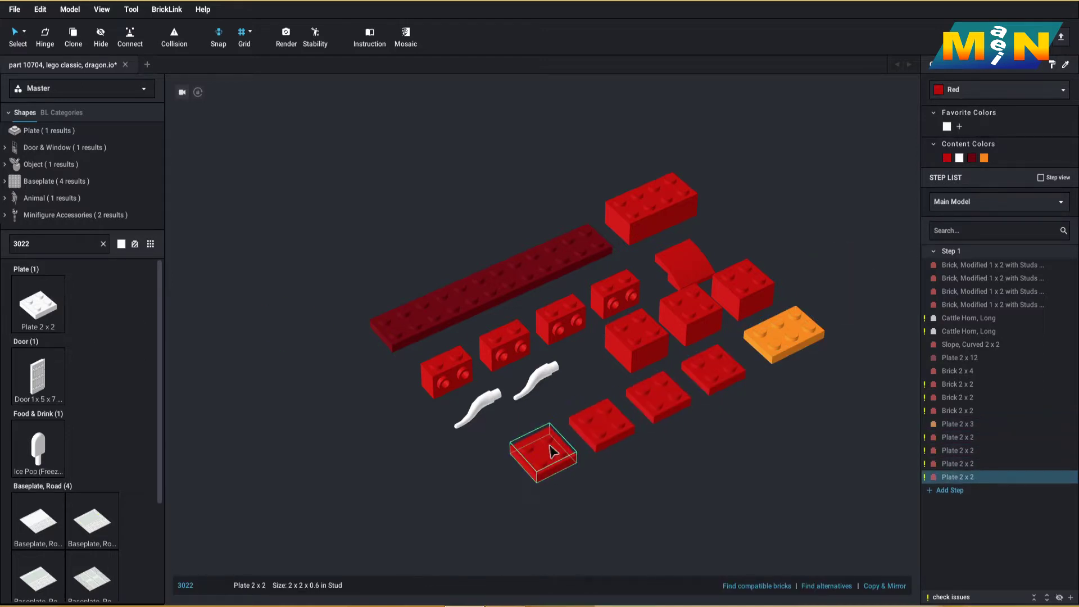
click(554, 452)
Place two Plate 1 x 2 parts (3023) in front of the orange plate and colour them Orange
click(71, 246)
text(3023)
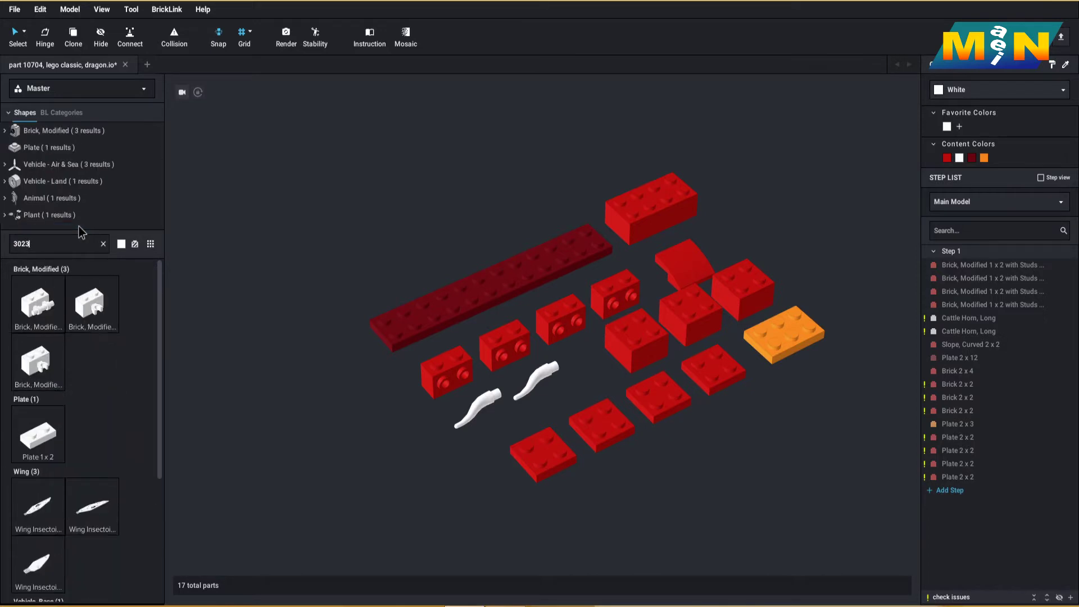
drag(39, 435, 846, 380)
key(ctrl+c)
key(ctrl+v)
click(785, 399)
ctrl+click(829, 371)
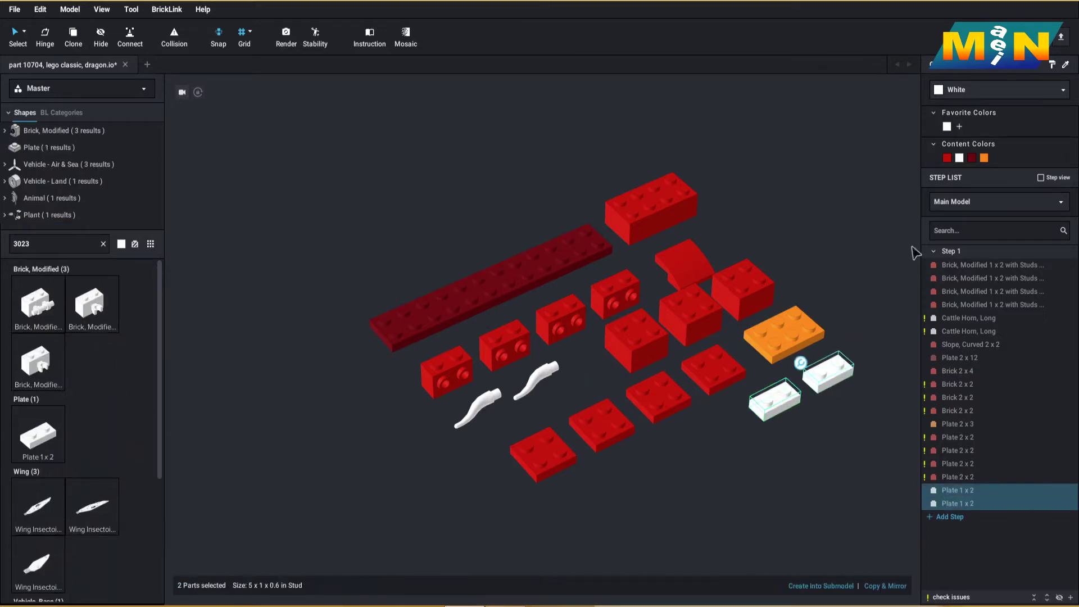
click(985, 158)
Add a Slope 45 2 x 2 (3039), colour it Red, and duplicate it into a row of four in front of the plates
text(3039)
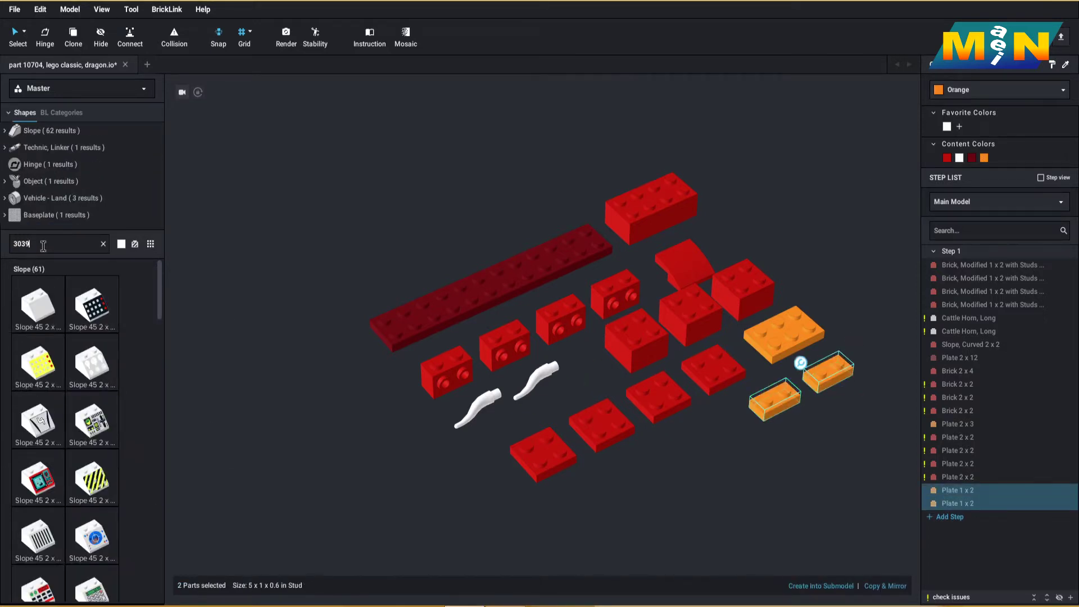
drag(28, 317, 720, 413)
click(947, 159)
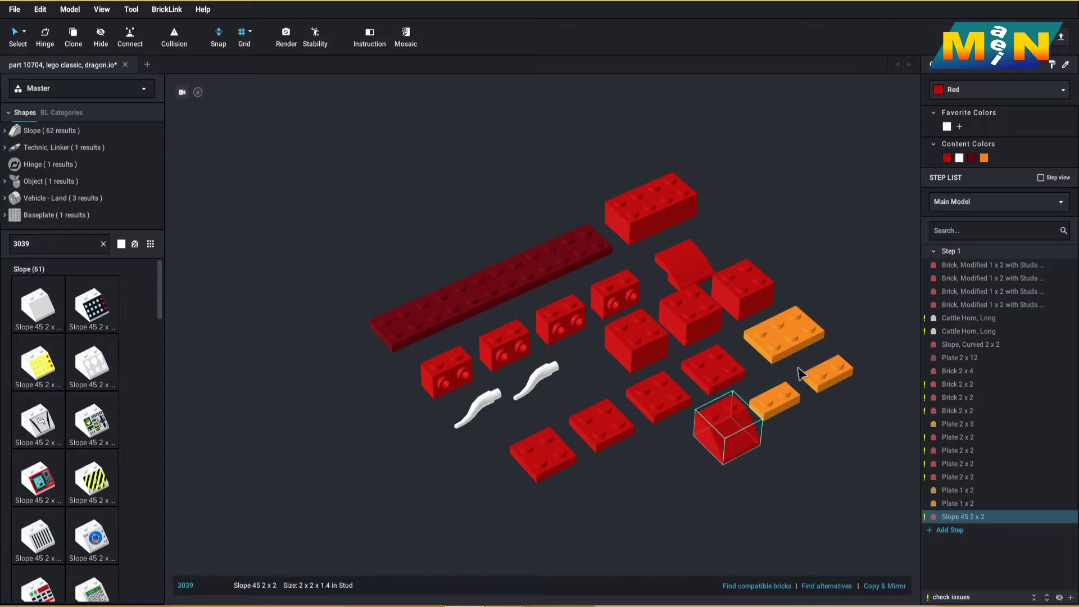
key(ctrl+c)
key(ctrl+v)
click(672, 466)
key(ctrl+v)
click(618, 488)
key(ctrl+v)
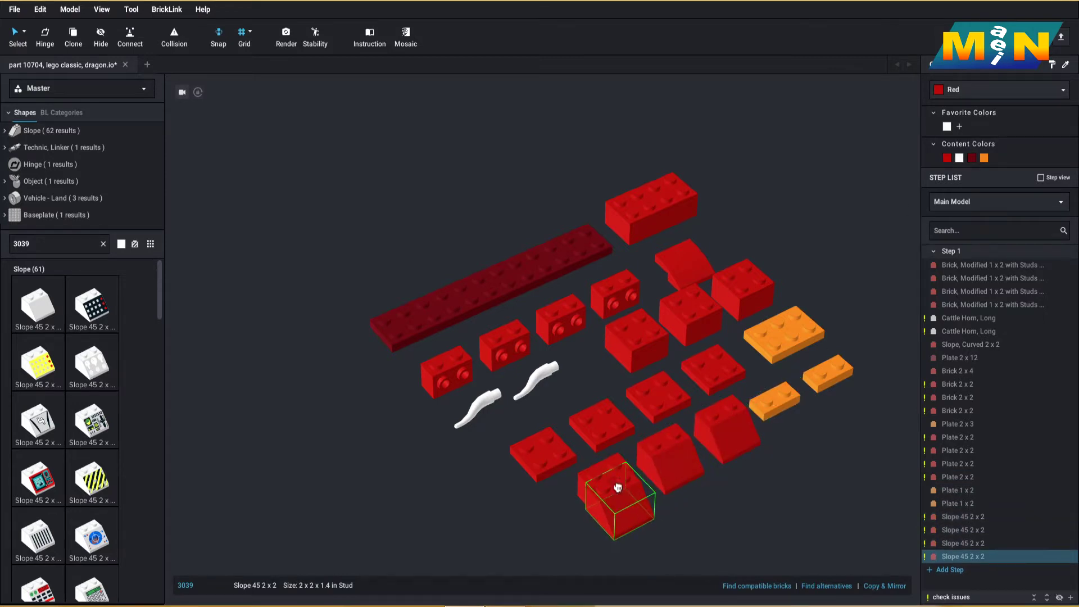
click(551, 512)
click(470, 481)
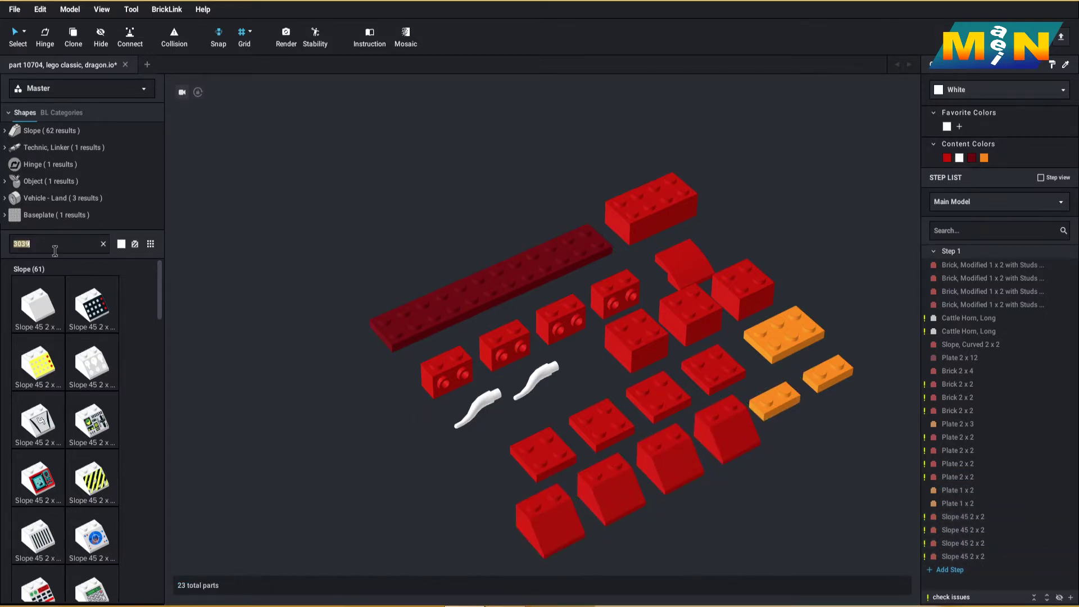
Place three Slope 45 2 x 1 parts (3040) in a row beside the near end of the modified brick row
text(3040)
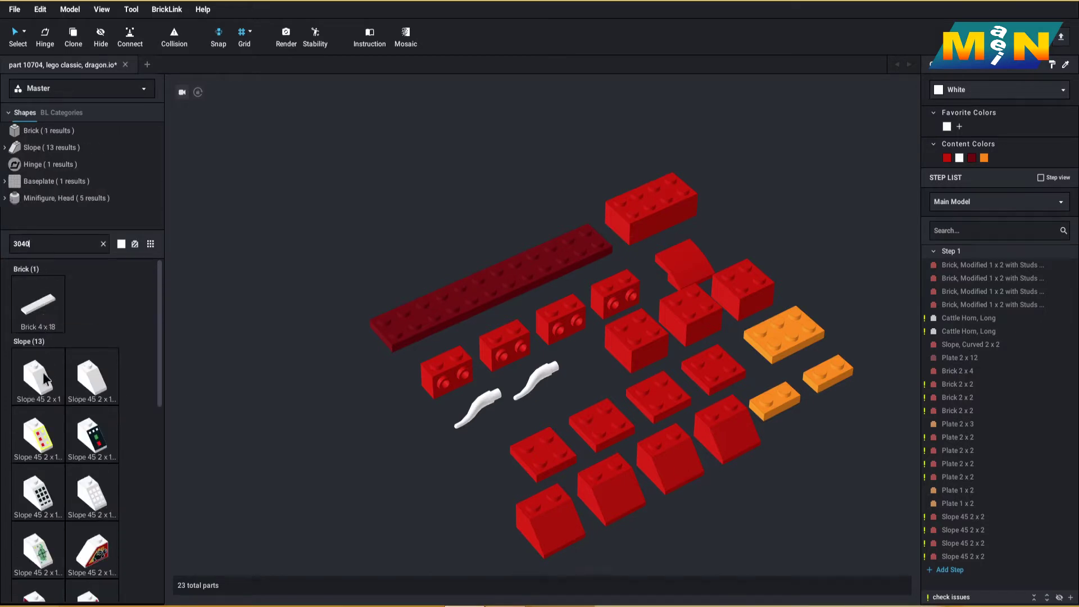
click(43, 372)
click(340, 332)
click(378, 372)
click(415, 415)
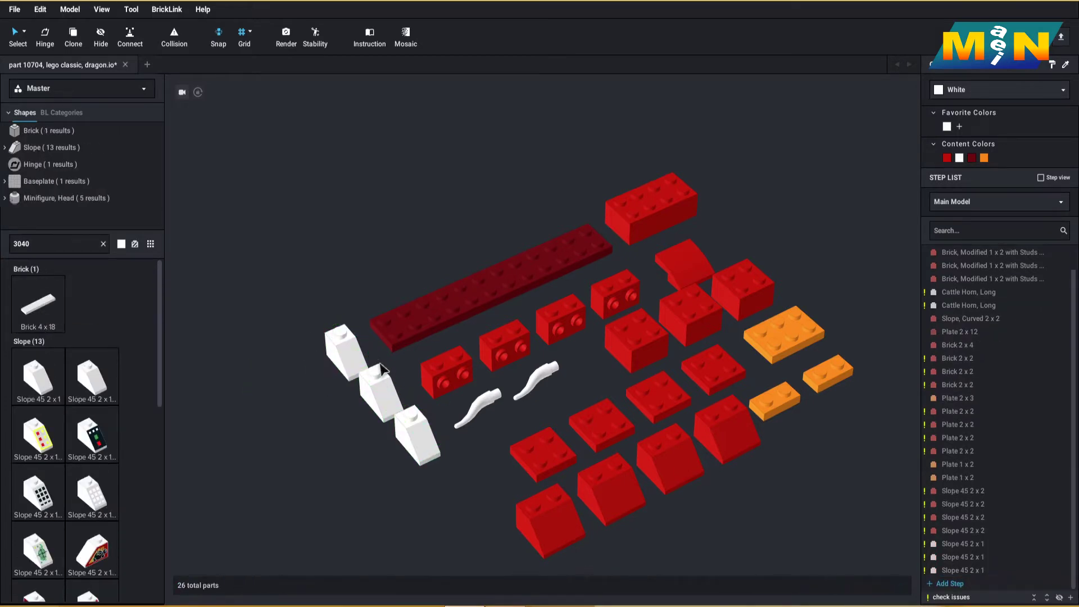
Colour the three Slope 45 2 x 1 parts Bright Light Yellow
click(347, 351)
ctrl+click(371, 389)
ctrl+click(415, 427)
click(991, 90)
scroll(965, 172, down, 6)
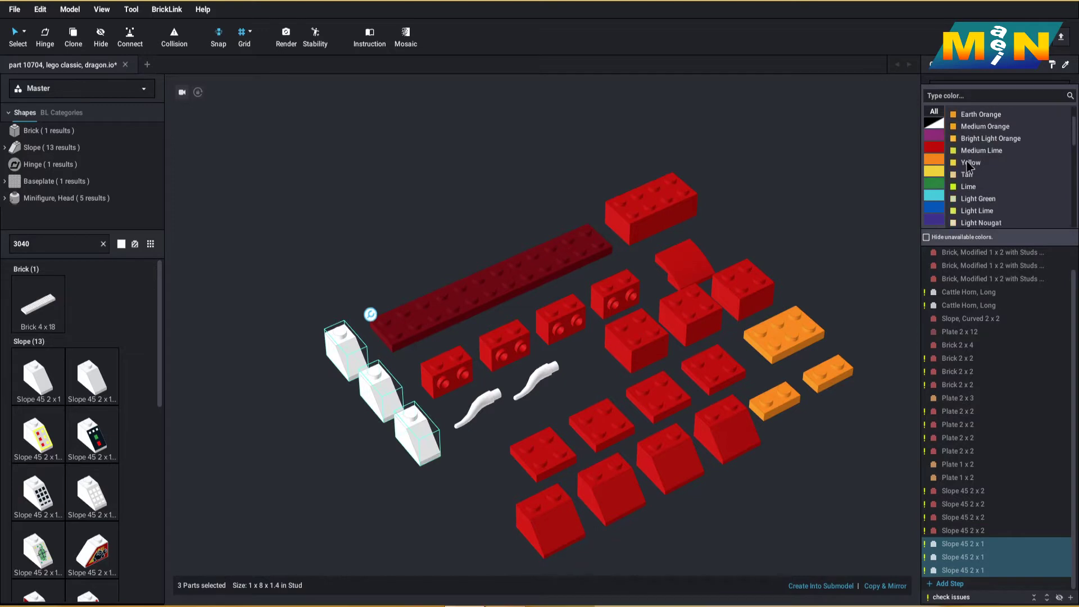
click(968, 162)
scroll(979, 185, down, 2)
click(980, 184)
Place seven Slope, Inverted 45 2 x 2 parts (3660) behind the dark red plate, six in a row and one behind the row's end
text(3660)
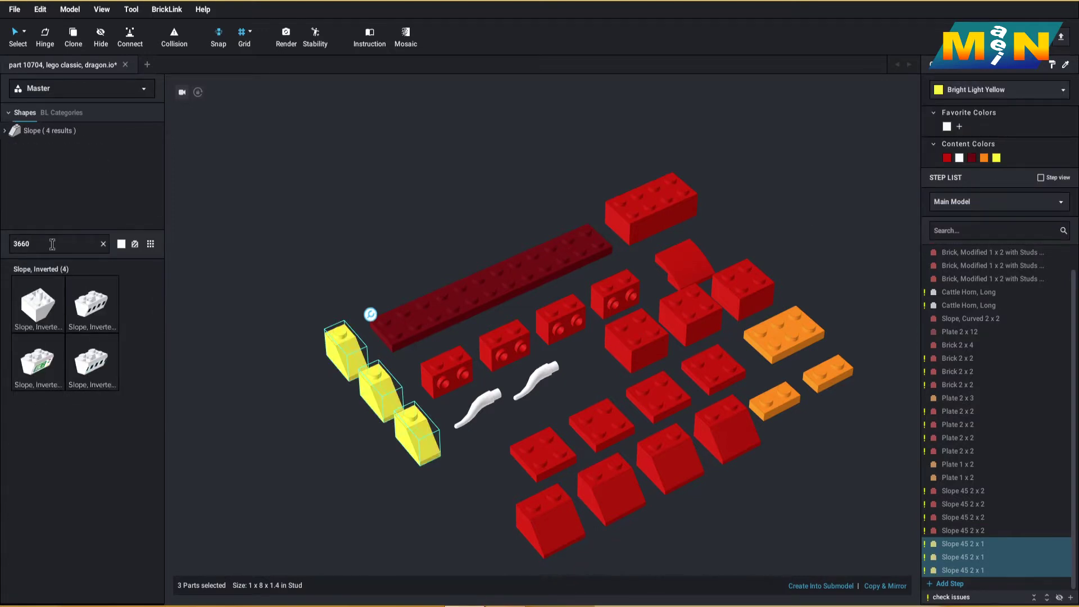
drag(37, 304, 610, 159)
click(611, 159)
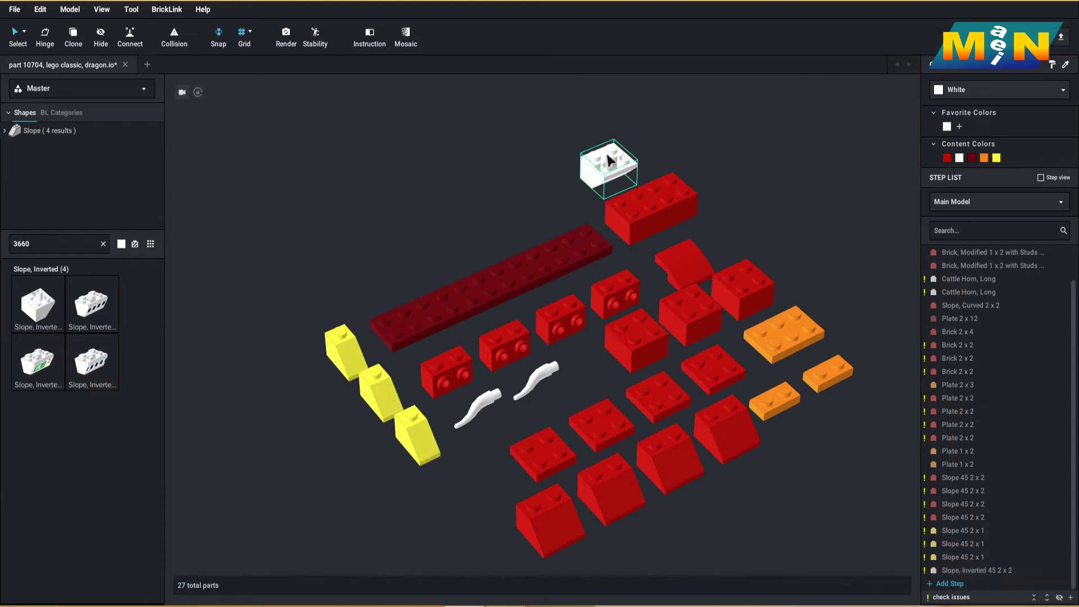
click(558, 180)
click(506, 202)
click(455, 224)
click(396, 248)
click(336, 271)
click(313, 236)
Colour all seven inverted slopes Dark Red
drag(263, 199, 610, 157)
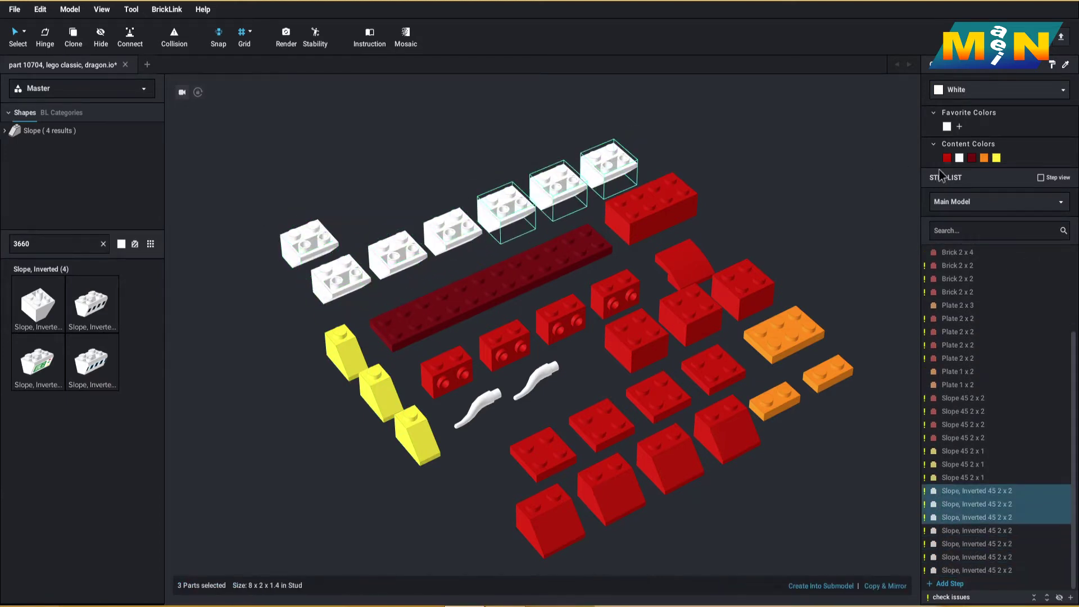
click(972, 158)
drag(274, 208, 454, 254)
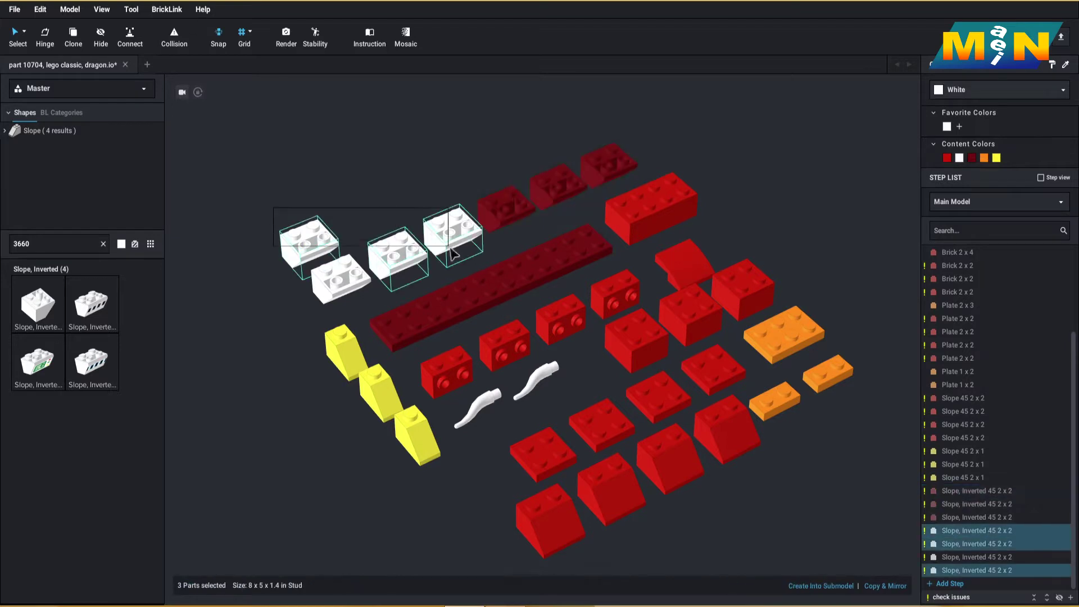
click(972, 158)
click(341, 278)
Add one Plate 2 x 6 (3795) behind the row of inverted slopes and colour it Dark Red
text(3795)
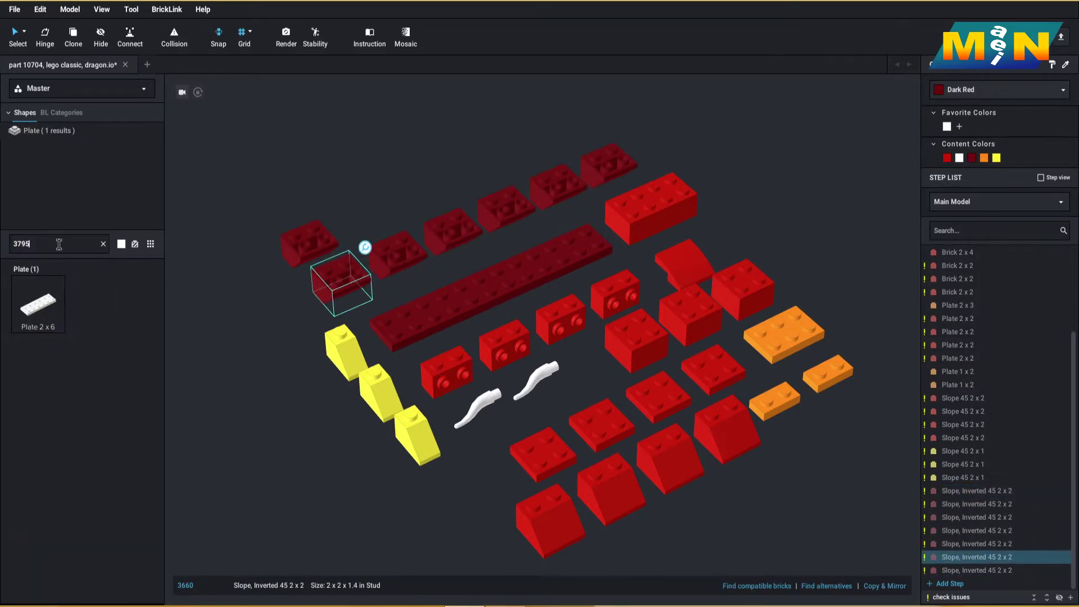
drag(37, 304, 391, 201)
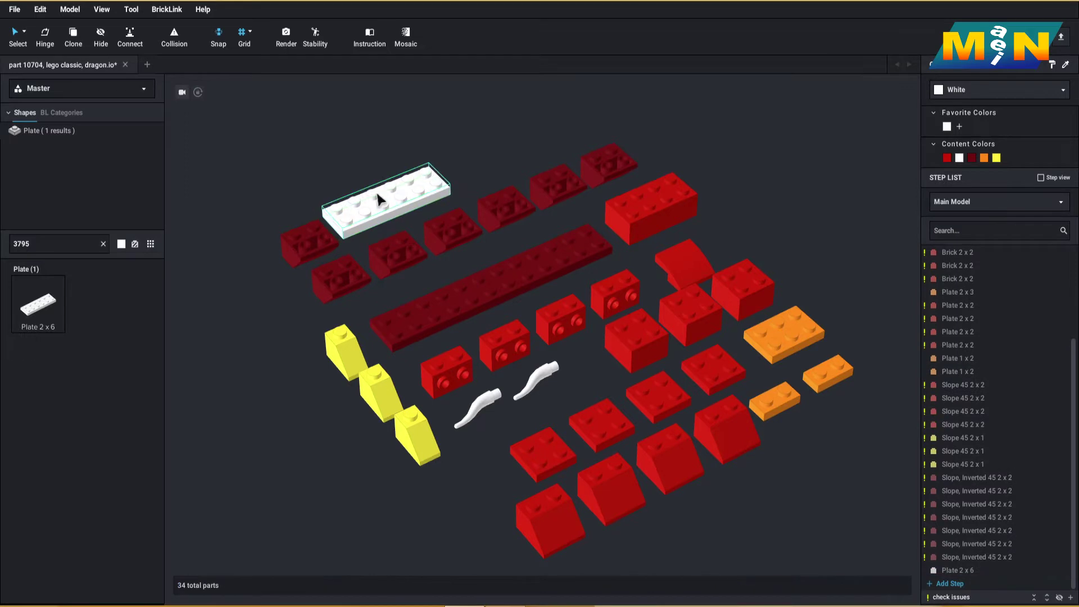
click(972, 158)
Place four Plate, Modified 1 x 1 with Light Attachment parts (4081b) in a row behind the inverted slopes
text(4081b)
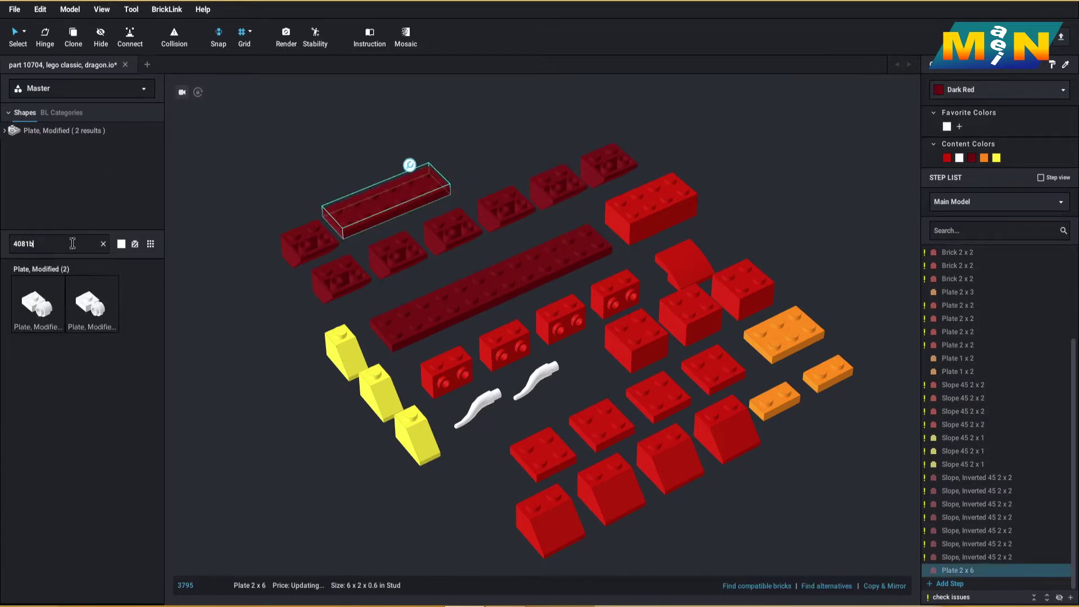
click(40, 313)
click(460, 176)
click(494, 161)
click(527, 147)
click(575, 128)
Colour the four 1 x 1 light attachment plates Red
click(460, 175)
ctrl+click(494, 161)
ctrl+click(528, 147)
ctrl+click(574, 128)
click(947, 158)
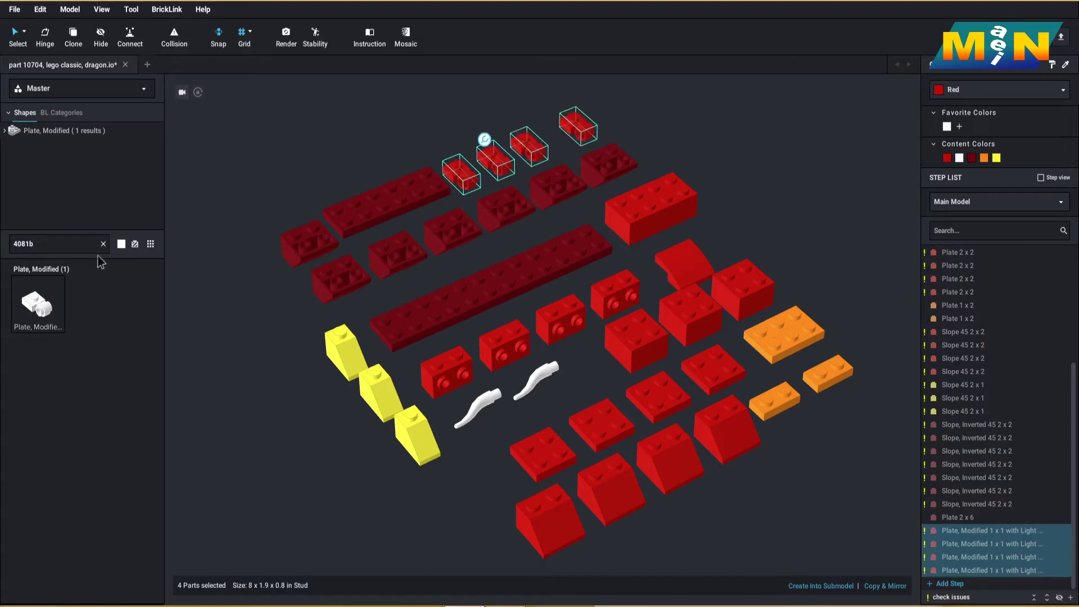
Place two Wedge, Plate 3 x 4 with Stud Notches parts (48183) beside the yellow slopes and colour them Red
text(48183)
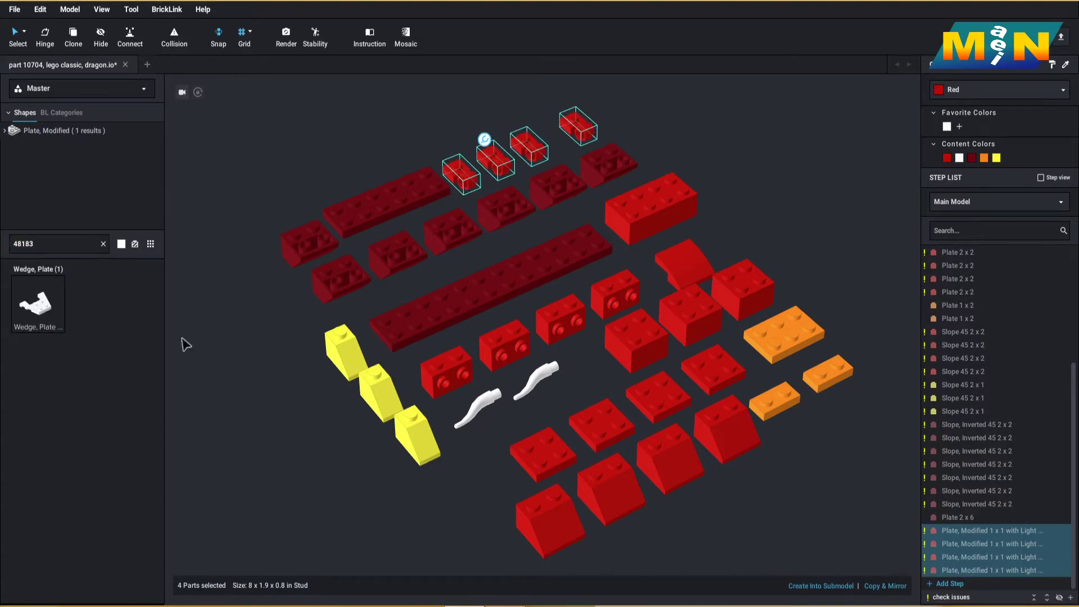
click(41, 306)
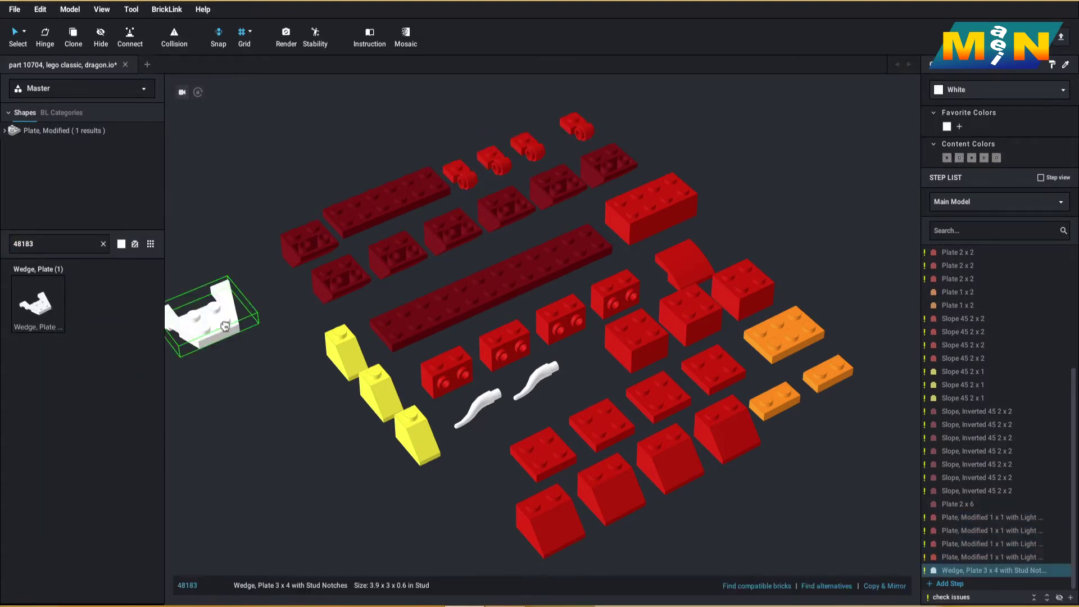
scroll(268, 319, down, 2)
click(268, 318)
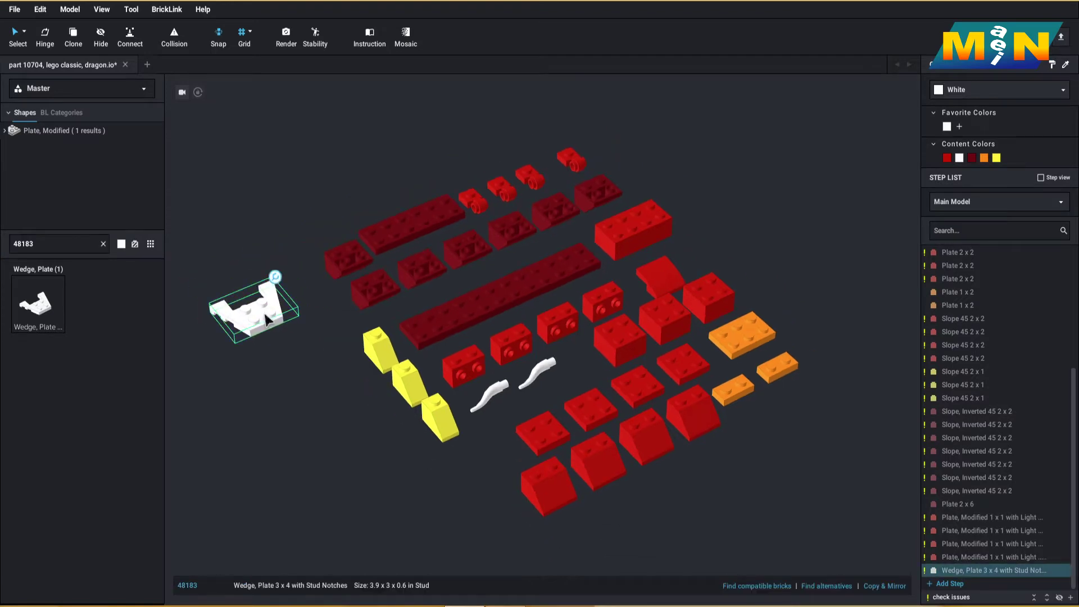
click(304, 360)
ctrl+click(273, 312)
click(946, 159)
Add one Plate, Modified 1 x 2 with Bar Handle on Side (48336) in front of the wedge plates and colour it Red
click(45, 239)
text(48336)
click(49, 313)
click(327, 398)
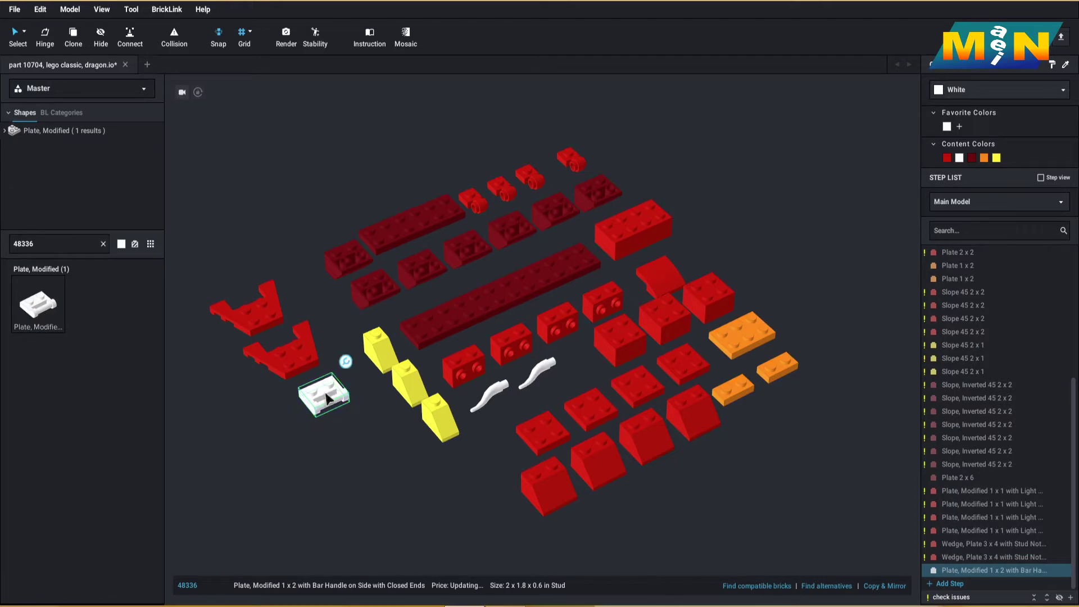
click(948, 158)
Place two Wedge, Plate 2 x 4 parts (51739) in front of the bar handle plate and colour them Dark Red
text(51739)
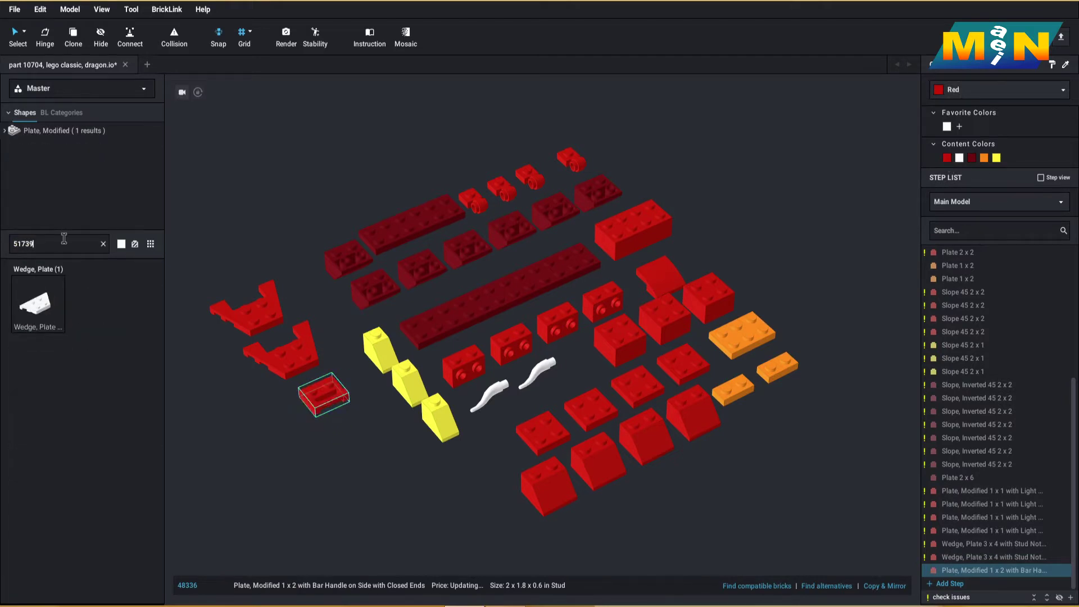
click(38, 303)
click(348, 425)
click(378, 461)
drag(303, 416, 405, 485)
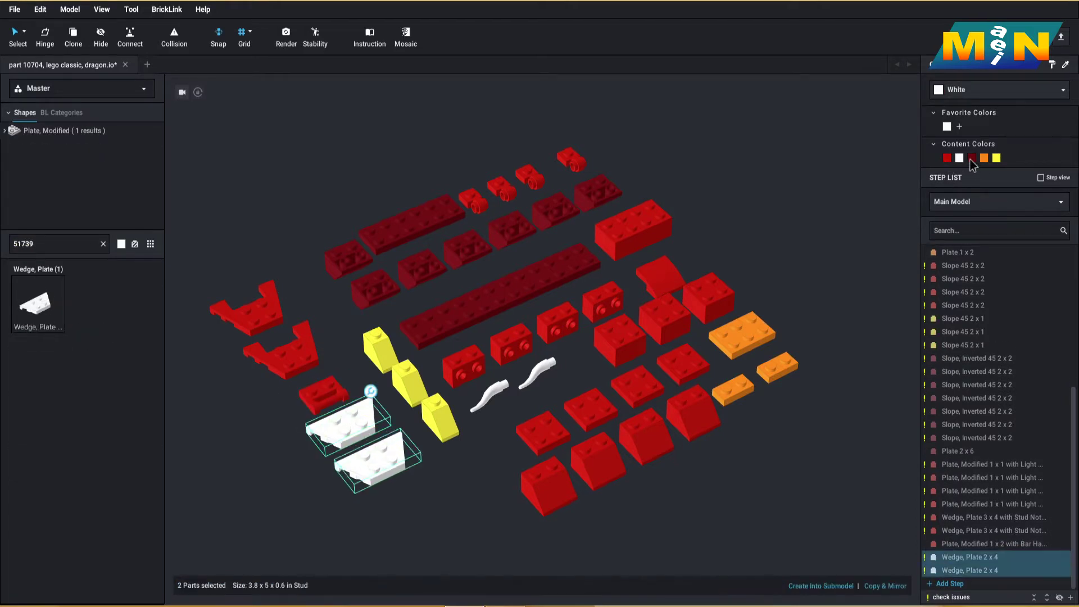
click(971, 159)
Place two small Barb / Claw / Horn parts (53451) beside the yellow slopes and colour them Medium Orange
click(59, 247)
text(53451)
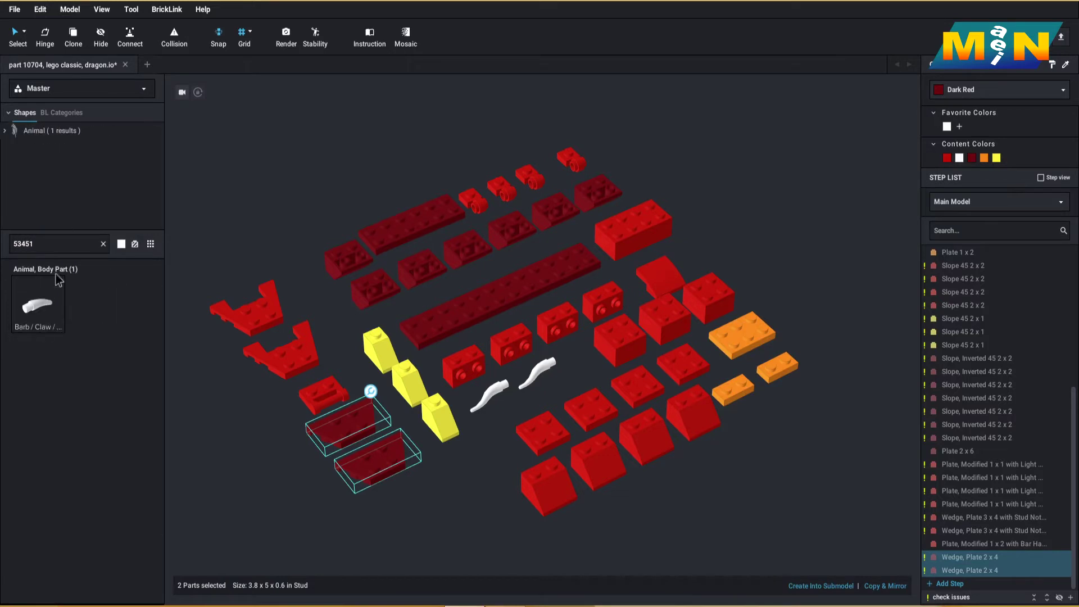
click(48, 312)
click(478, 460)
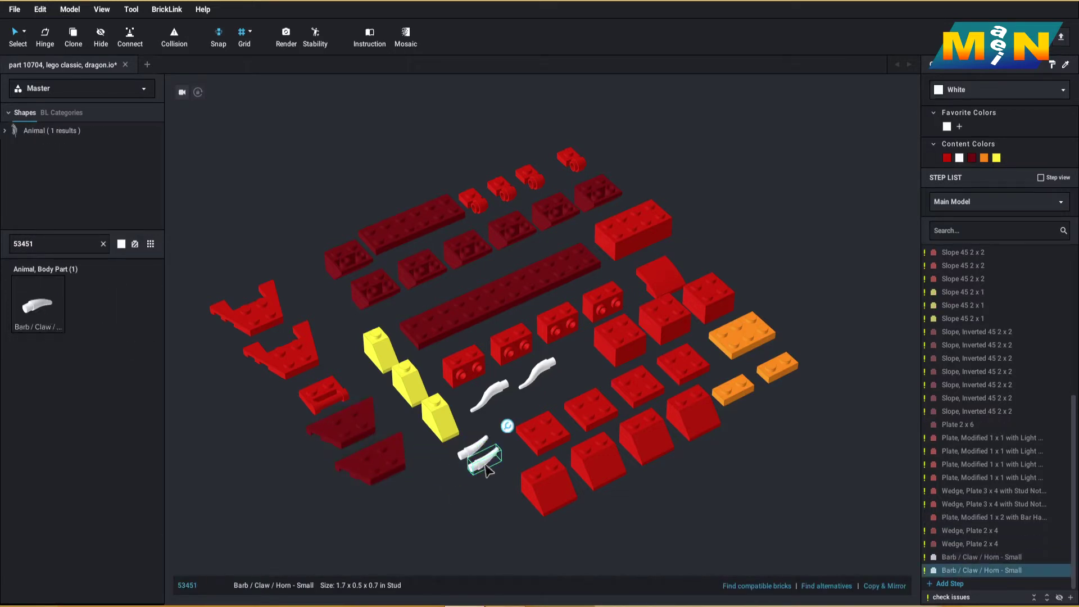
shift+click(475, 455)
click(950, 89)
click(937, 157)
scroll(973, 197, down, 2)
click(973, 206)
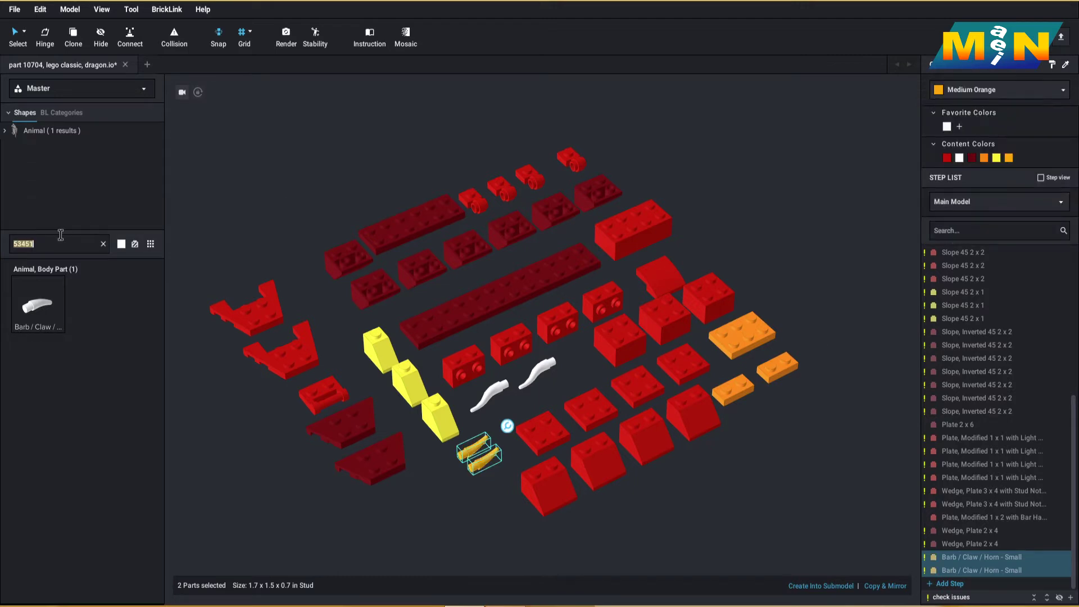
Place two white 1 x 1 cones (4589b) and one 1 x 2 plate with two open O clips (60470b), colouring the clip plate Red
text(4589b)
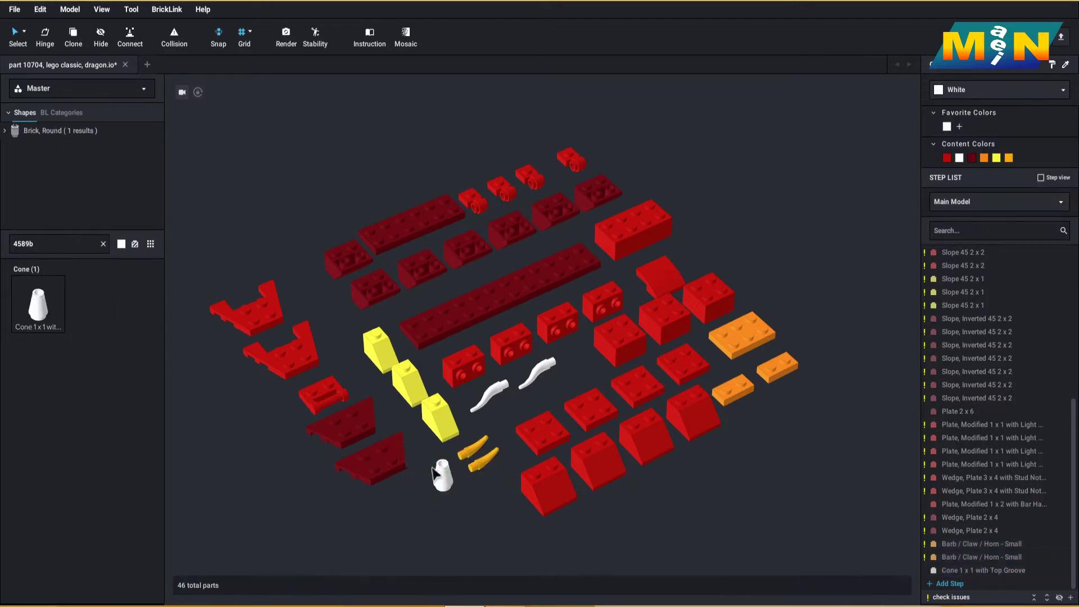
text(60470)
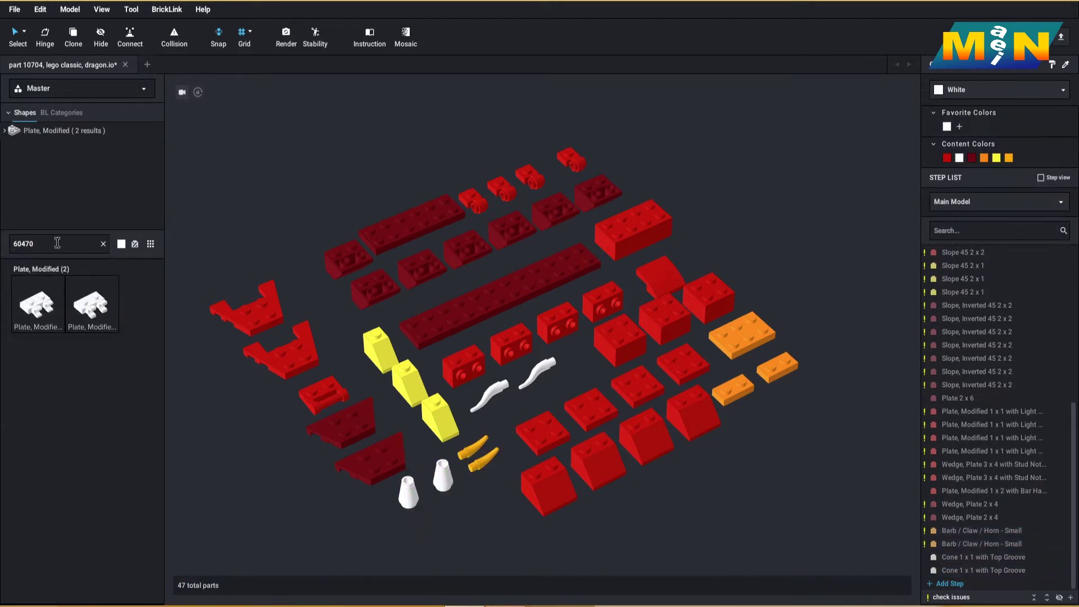
click(35, 308)
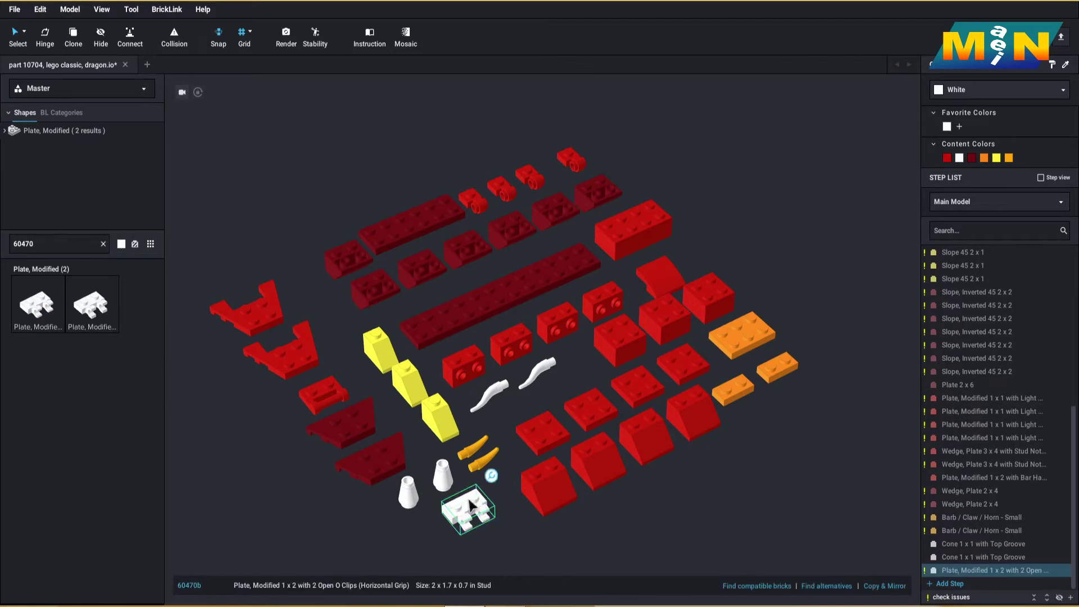
click(948, 157)
Place six white Plate, Round 1 x 1 parts (4073) in a row in front of the orange plates and red slopes
text(4073)
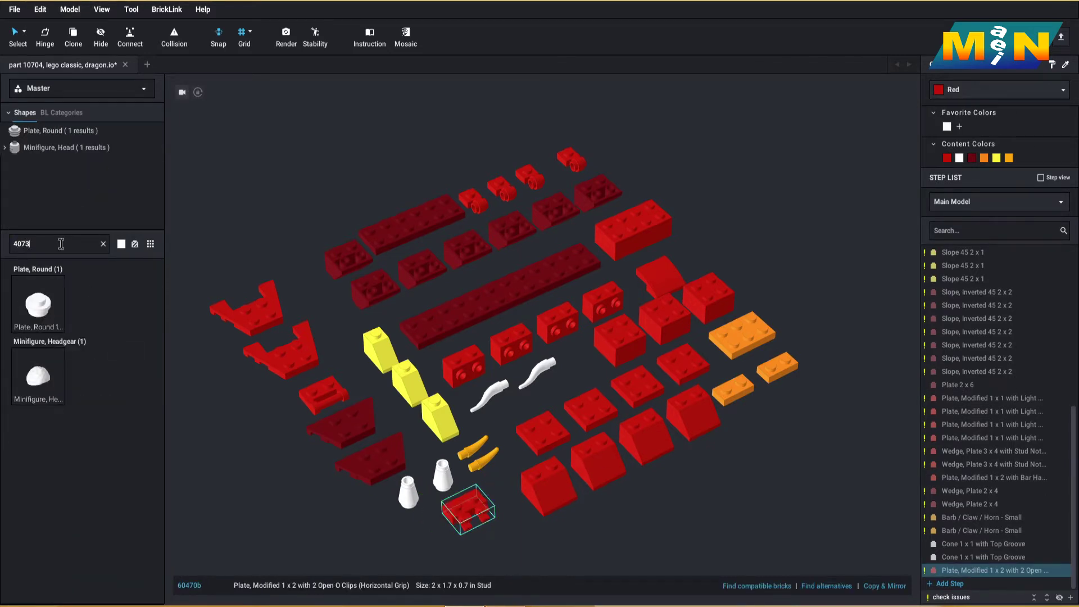
click(48, 322)
scroll(563, 360, down, 2)
click(738, 377)
click(725, 397)
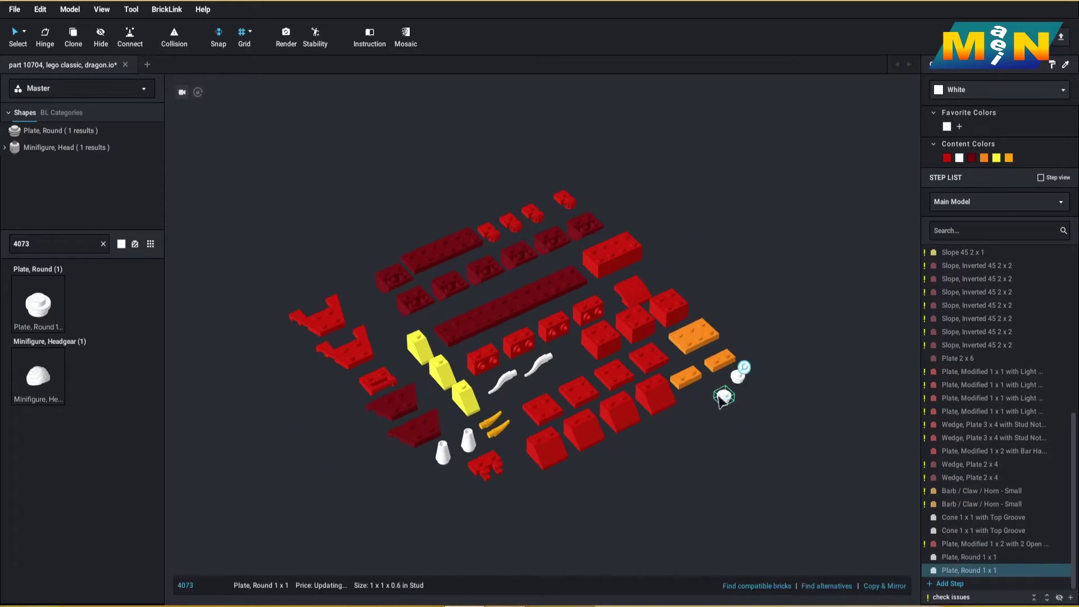
click(690, 414)
click(668, 428)
click(644, 439)
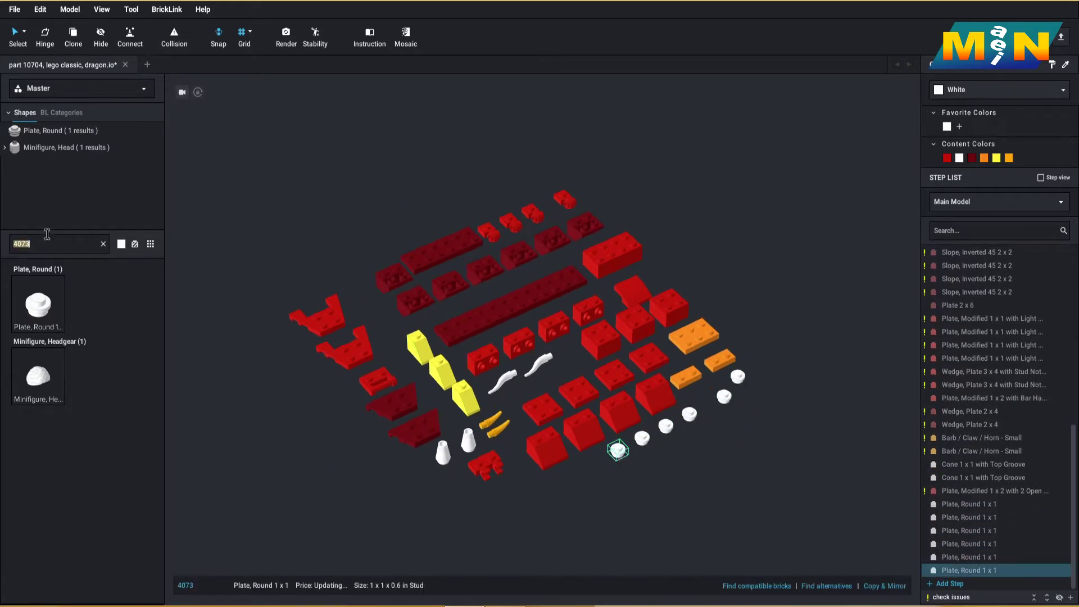
Add one Slope 30 1 x 2 x 2/3 (85984) at the end of the round plates and colour it Medium Orange
text(85984)
click(35, 307)
click(588, 470)
key(Escape)
click(586, 471)
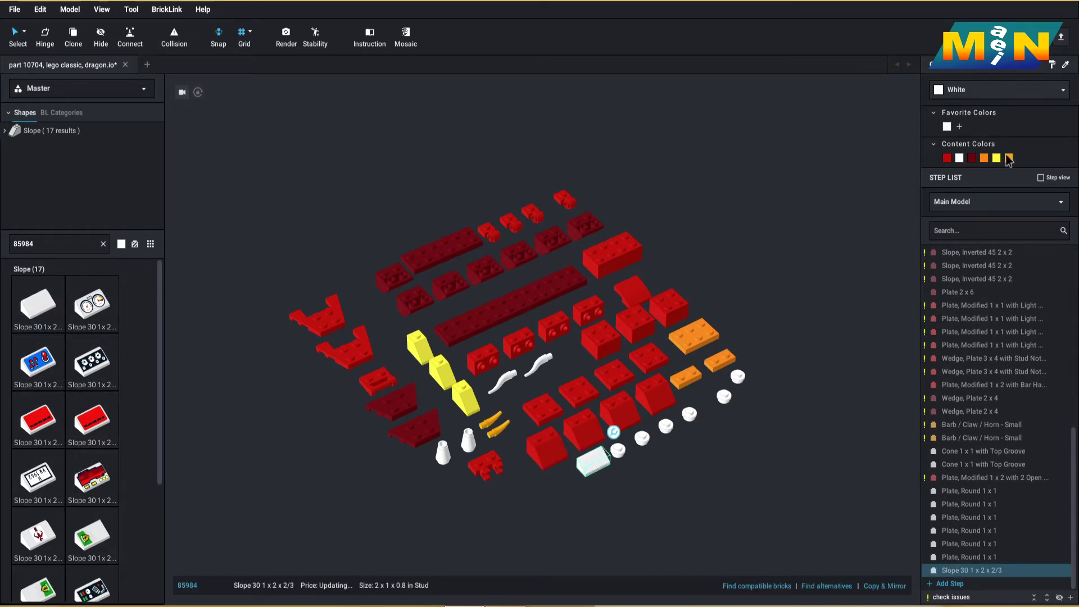
click(1009, 158)
Place three 2 x 2 jumper plates (87580) around the front of the parts and colour them Orange
click(79, 246)
text(87580)
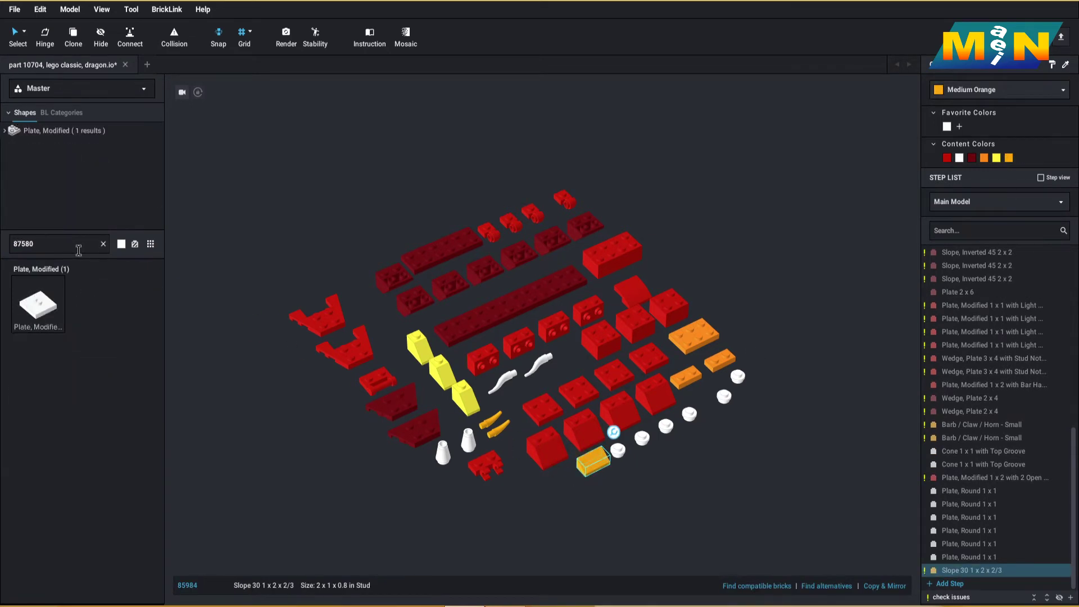
click(53, 309)
click(543, 488)
click(505, 509)
click(754, 410)
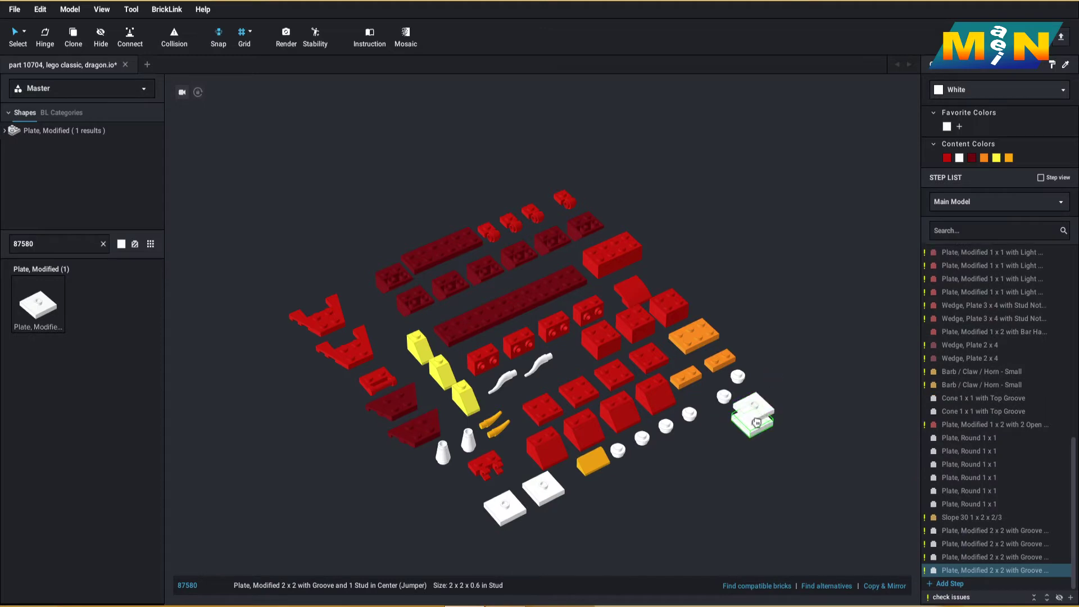
key(Escape)
click(754, 411)
ctrl+click(542, 490)
ctrl+click(505, 508)
click(986, 158)
Place two 1 x 1 round tiles with the black eye print (98138pb00) beside the round plates and clear the part search
double_click(60, 247)
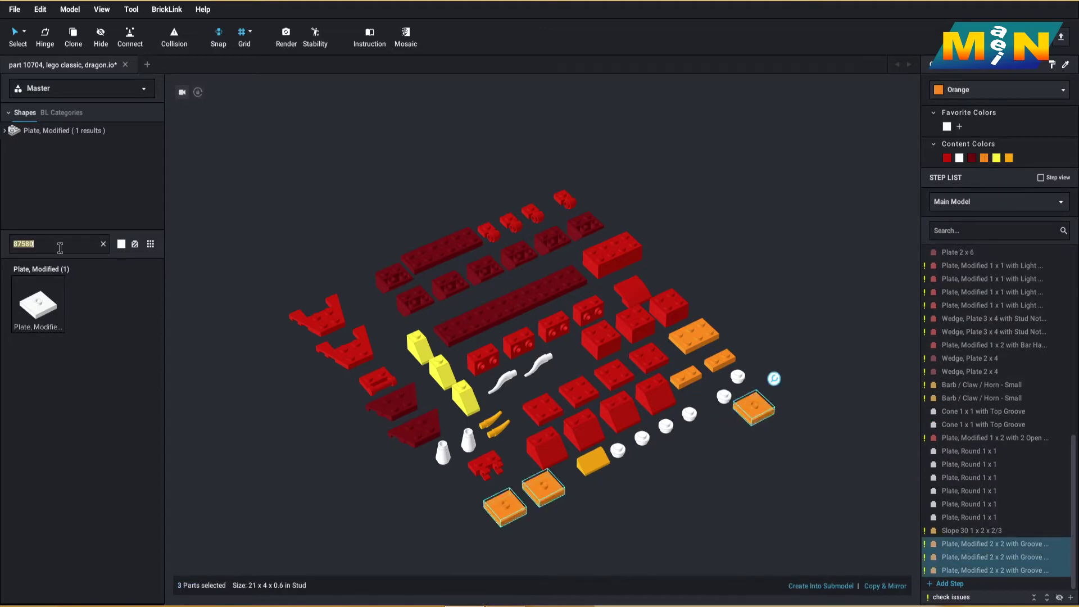
text(98138pb00)
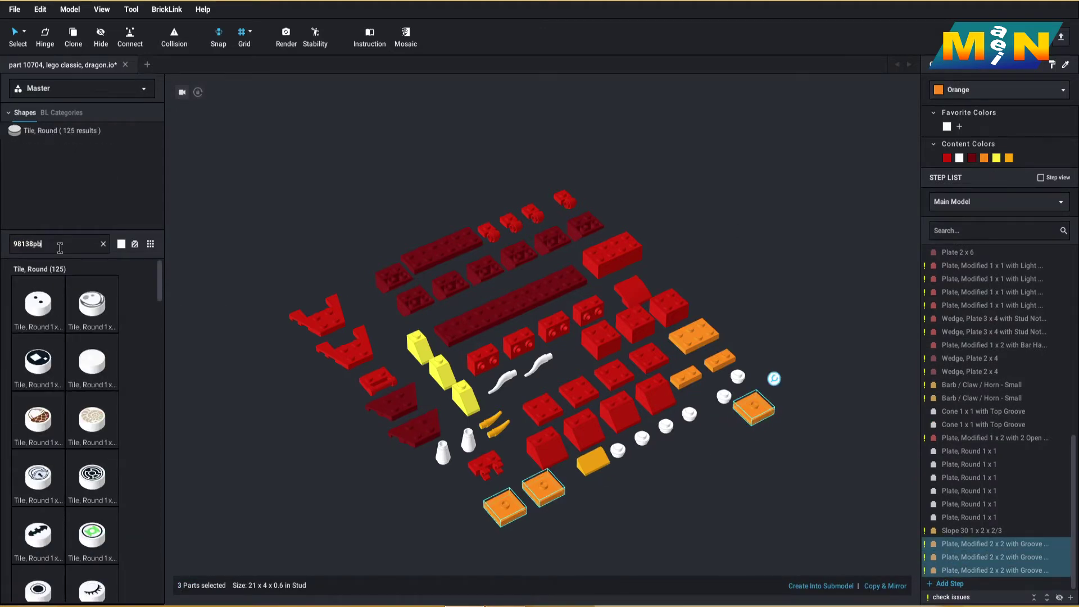
click(38, 306)
click(728, 435)
click(719, 427)
click(696, 438)
key(Escape)
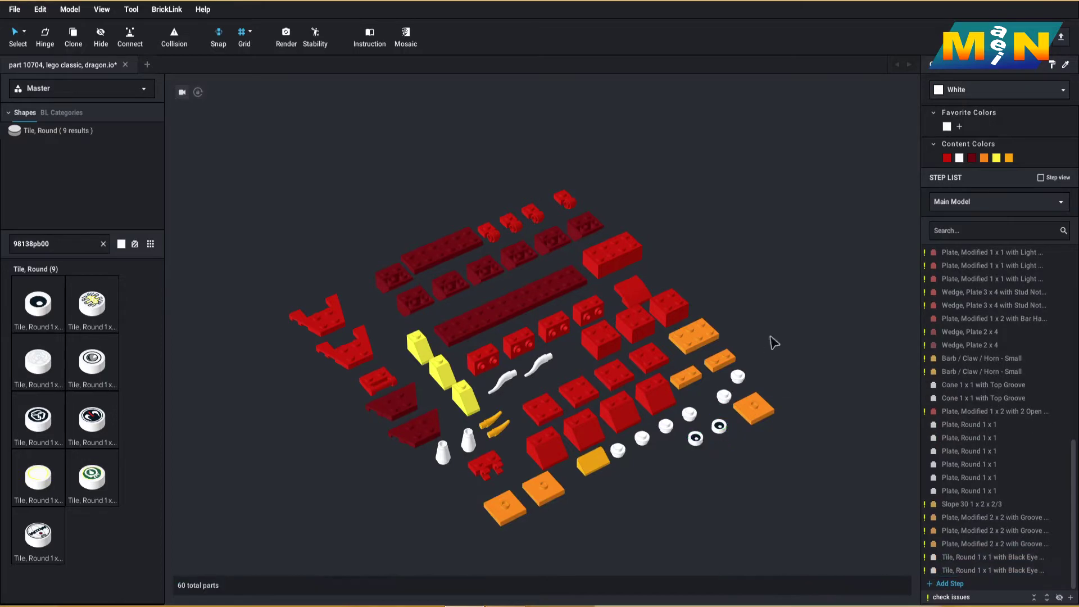
scroll(776, 333, down, 1)
click(104, 244)
Move the Dark Red 2 x 12 plate to an empty area and attach a red 2 x 2 brick on one end
right_drag(352, 211, 663, 163)
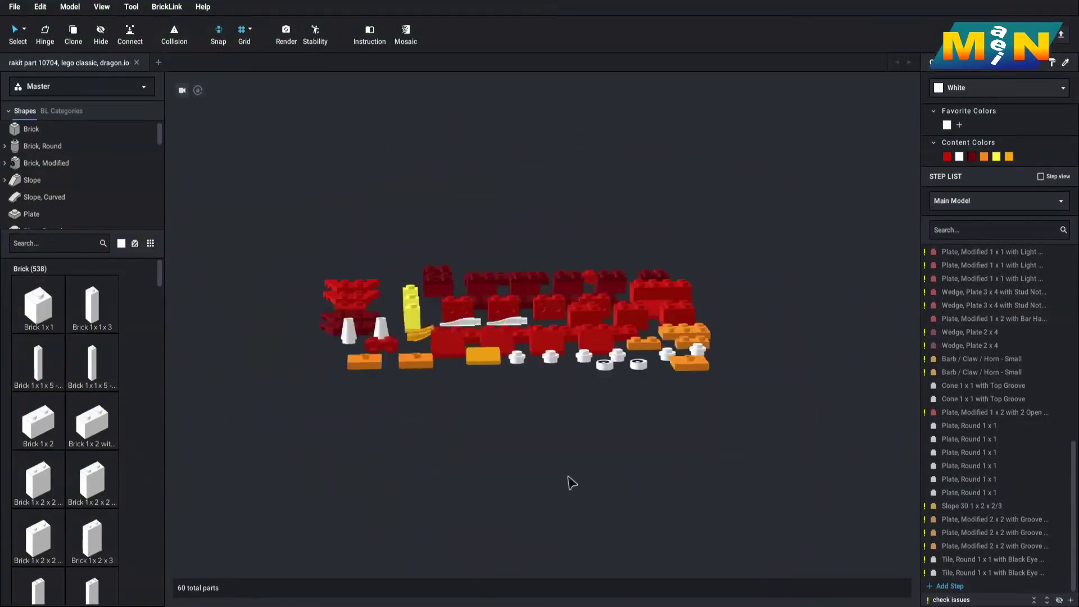
right_drag(568, 482, 708, 500)
right_drag(477, 496, 467, 264)
drag(468, 264, 649, 440)
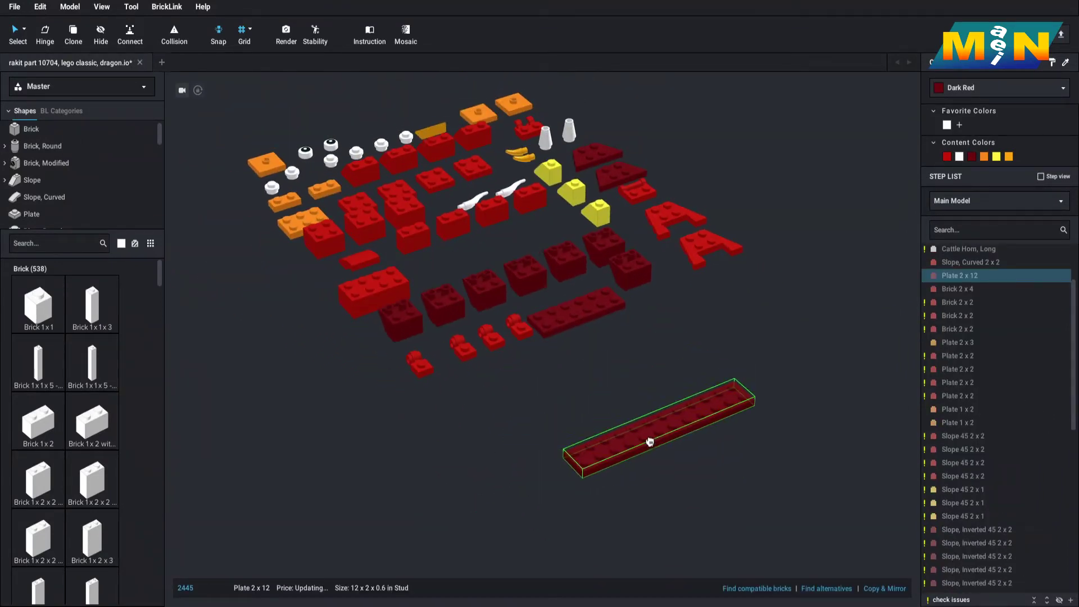
drag(363, 217, 731, 388)
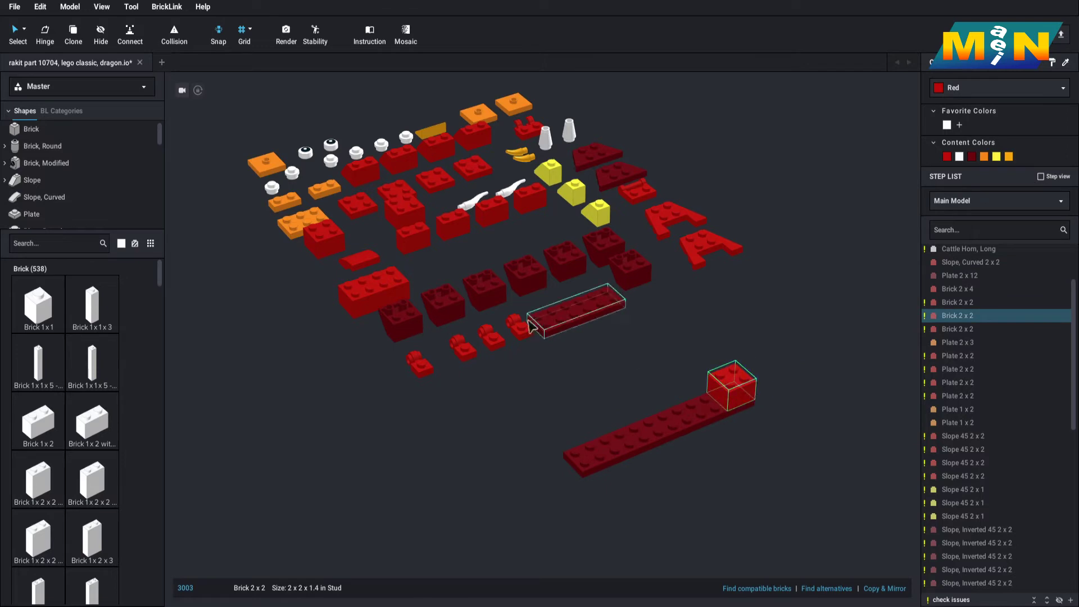
click(417, 217)
Attach three red 45° 2 x 2 slopes along the 2 x 12 plate and the red 2 x 4 brick on its free end
drag(472, 163, 698, 396)
drag(435, 145, 688, 401)
drag(403, 162, 646, 419)
click(636, 375)
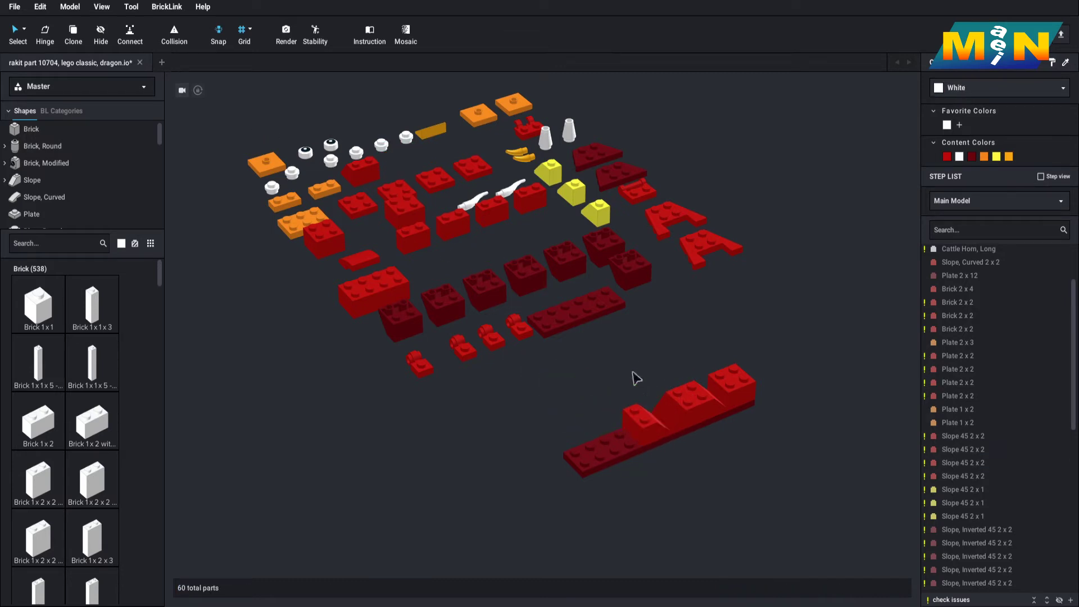
drag(381, 281, 609, 409)
Attach six Dark Red inverted 45° 2 x 2 slopes in a row underneath the 2 x 12 plate
drag(396, 318, 594, 466)
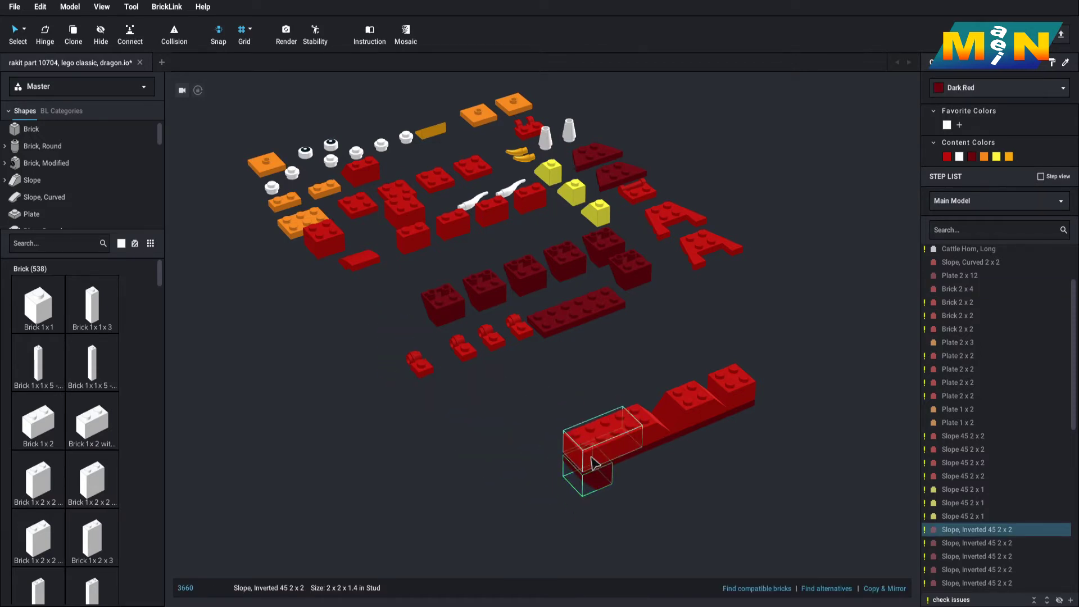
drag(454, 303, 597, 467)
click(528, 314)
drag(485, 288, 656, 439)
drag(524, 271, 670, 431)
drag(565, 260, 713, 406)
drag(627, 267, 729, 406)
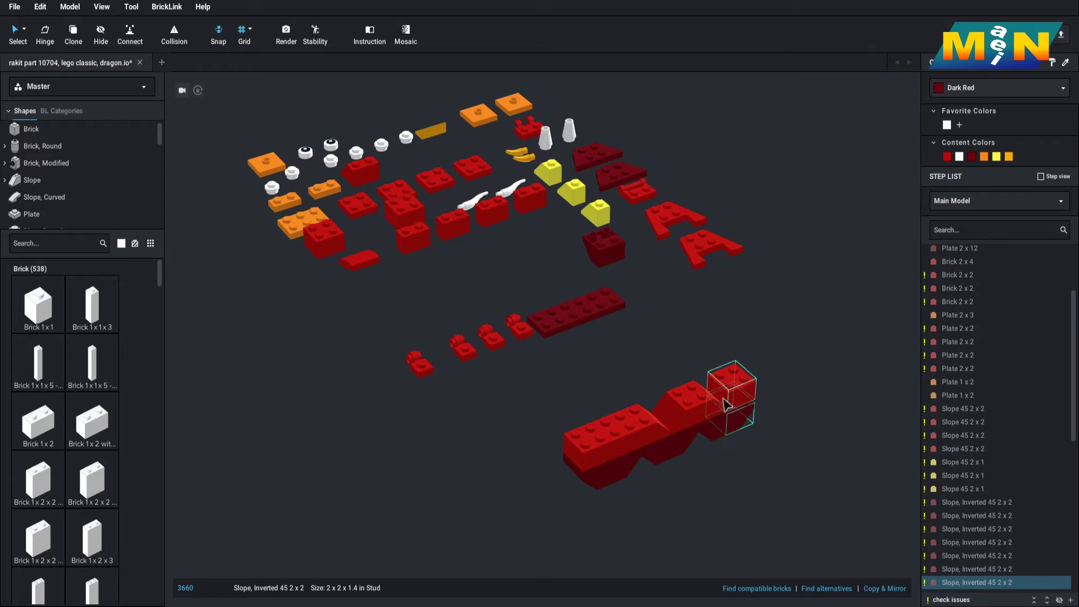
click(686, 372)
Attach three red 2 x 2 plates beneath the pairs of inverted slopes
drag(349, 223, 597, 488)
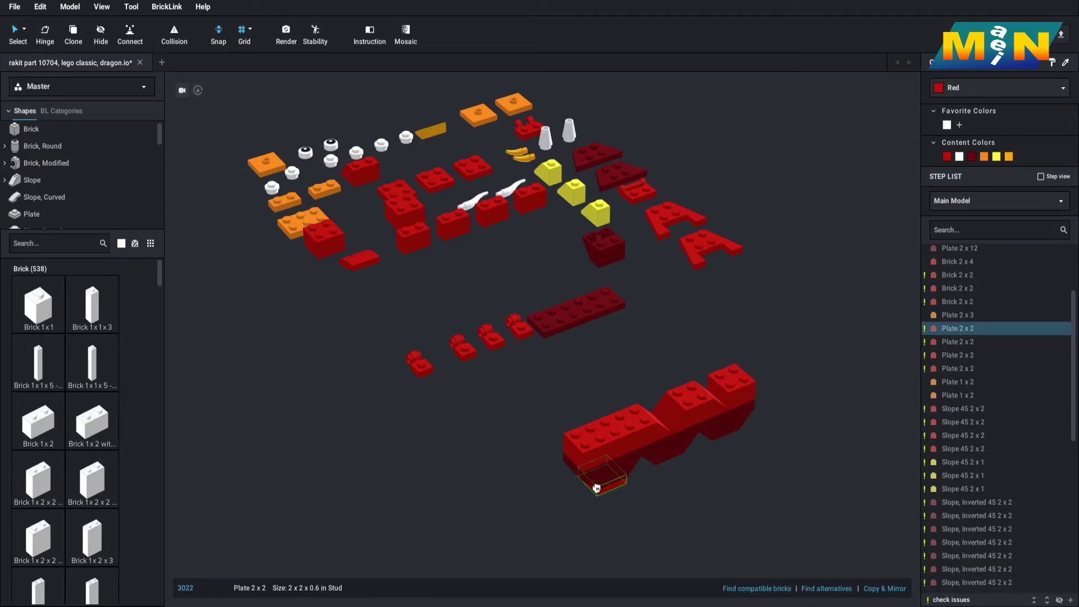
drag(408, 189, 668, 446)
drag(487, 170, 731, 431)
click(706, 354)
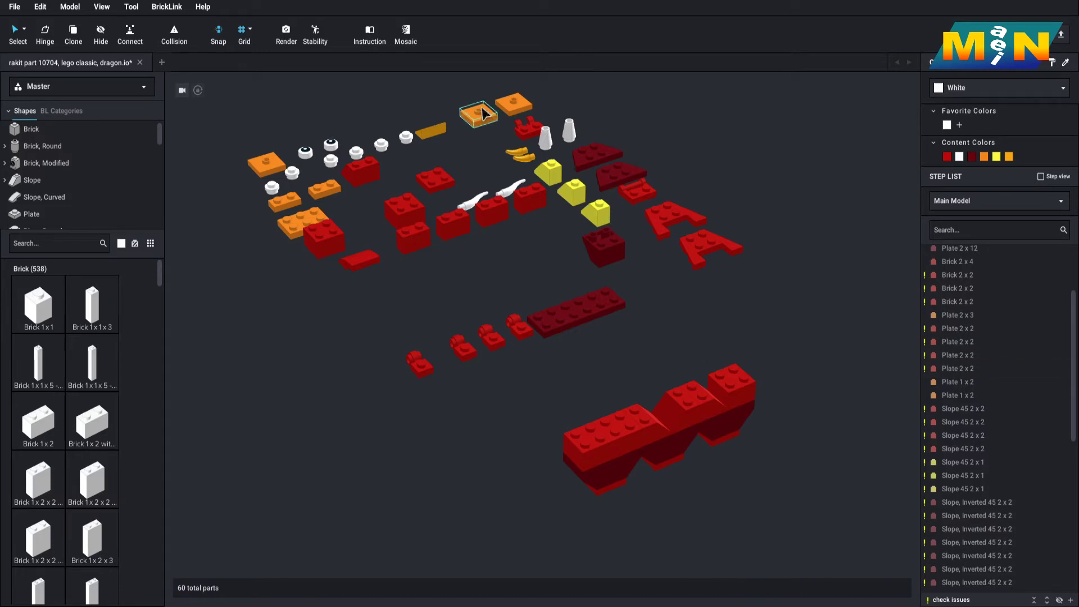
Attach two orange jumper plates on the red slopes along the body and the Medium Orange 30° slope on the 2 x 4 brick
drag(482, 113, 692, 393)
drag(513, 103, 638, 427)
drag(438, 131, 619, 432)
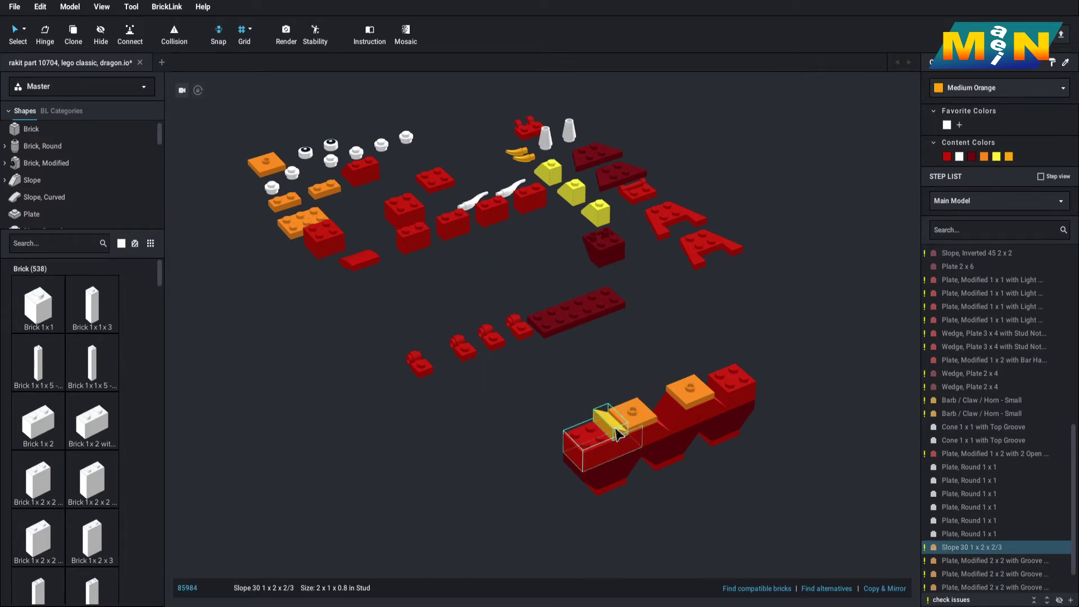
click(540, 250)
Stack a red 2 x 2 brick on the outer end of the 2 x 4 brick and a red 45° slope on the opposite end brick
drag(404, 210, 590, 429)
click(587, 376)
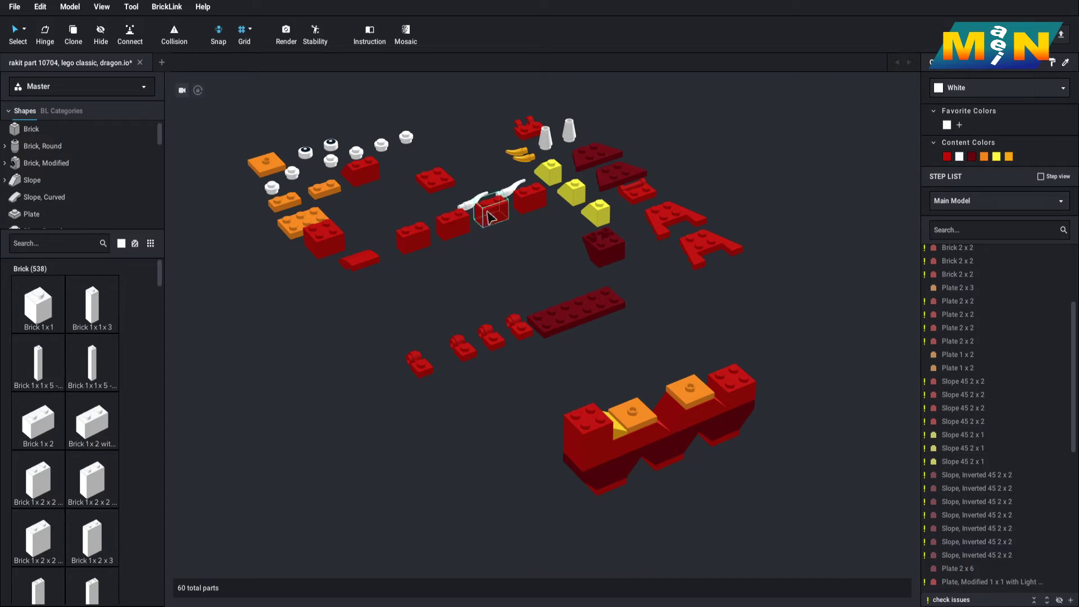
drag(374, 184, 740, 353)
click(729, 333)
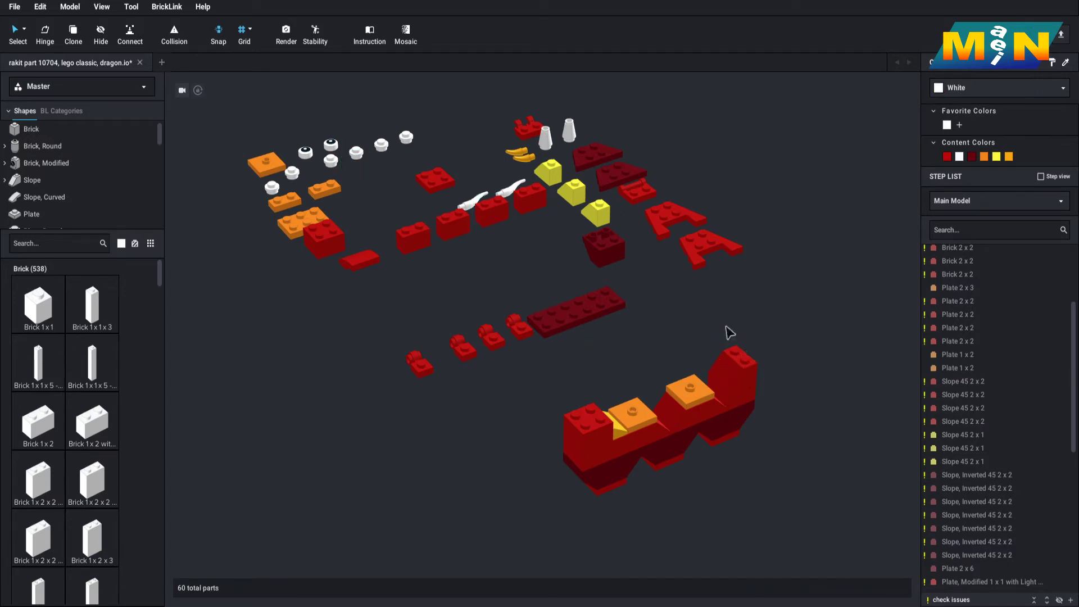
Attach two yellow 45° 2 x 1 slopes on the orange jumper plates along the body
drag(548, 172, 646, 395)
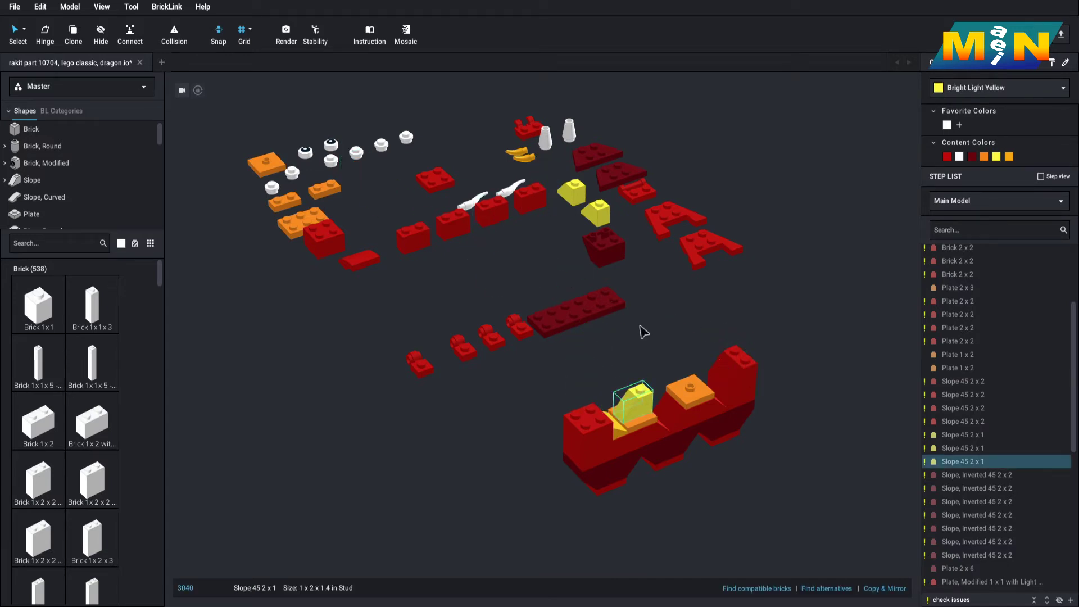
drag(609, 217, 690, 380)
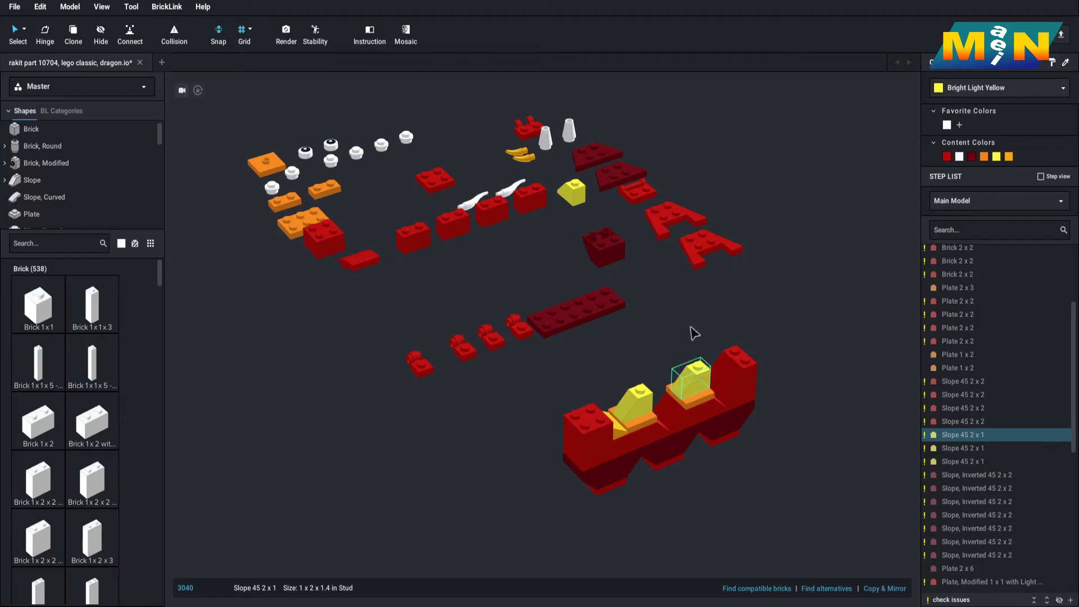
click(695, 333)
Build up the raised slope end with the last Dark Red inverted slope, the remaining orange jumper plate and the last yellow slope
drag(613, 241, 749, 338)
click(745, 312)
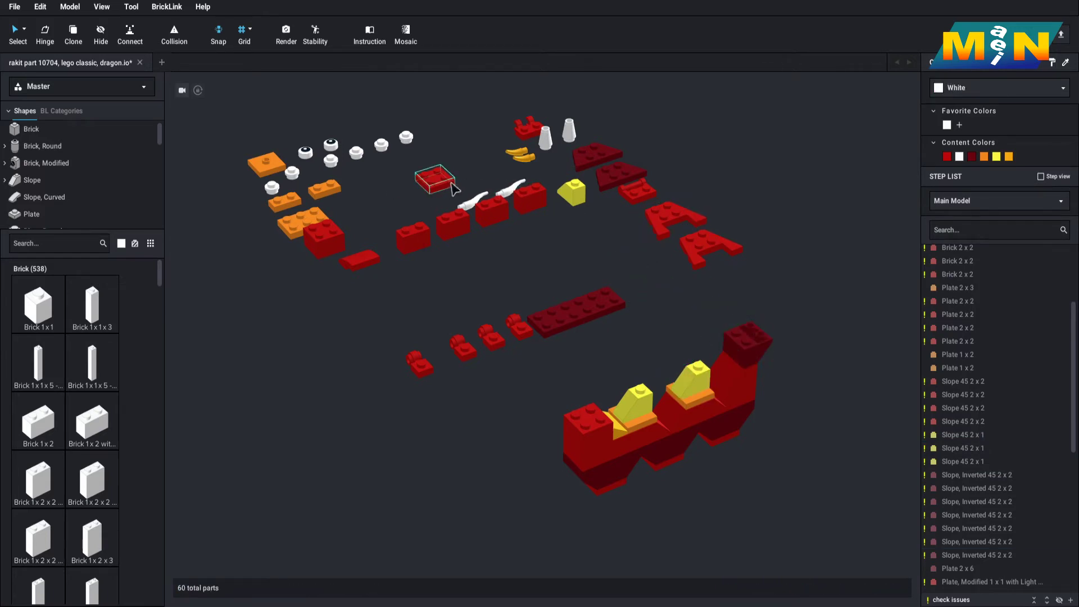
drag(271, 171, 751, 332)
drag(585, 200, 754, 317)
click(707, 312)
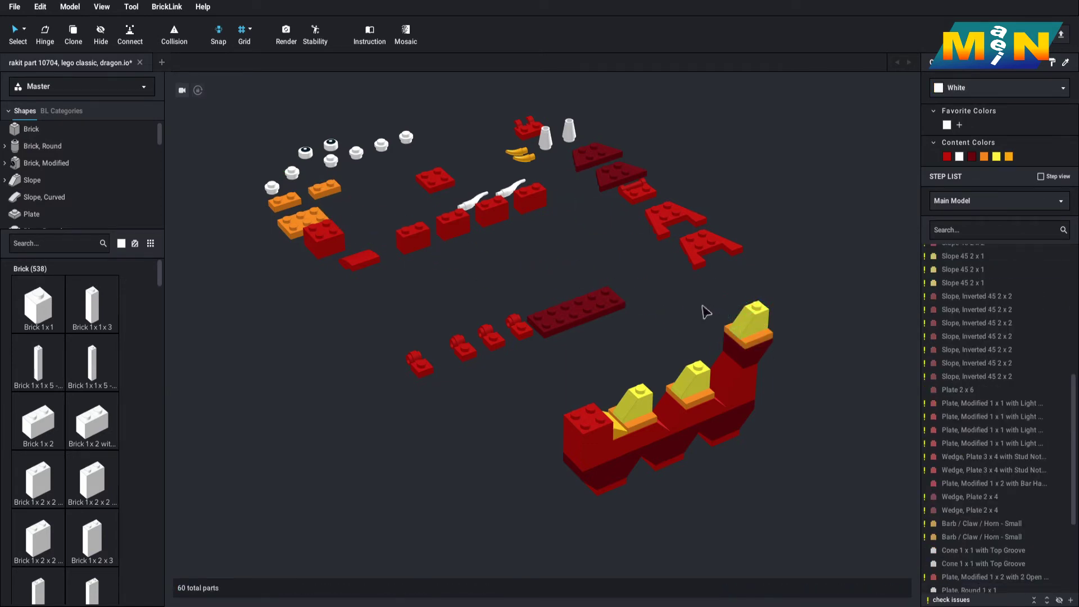
Move the clip plate aside, then attach the red bar handle plate and an orange 1 x 2 plate on the raised 2 x 2 brick
drag(520, 126, 479, 254)
drag(637, 189, 578, 418)
drag(341, 199, 582, 409)
click(600, 374)
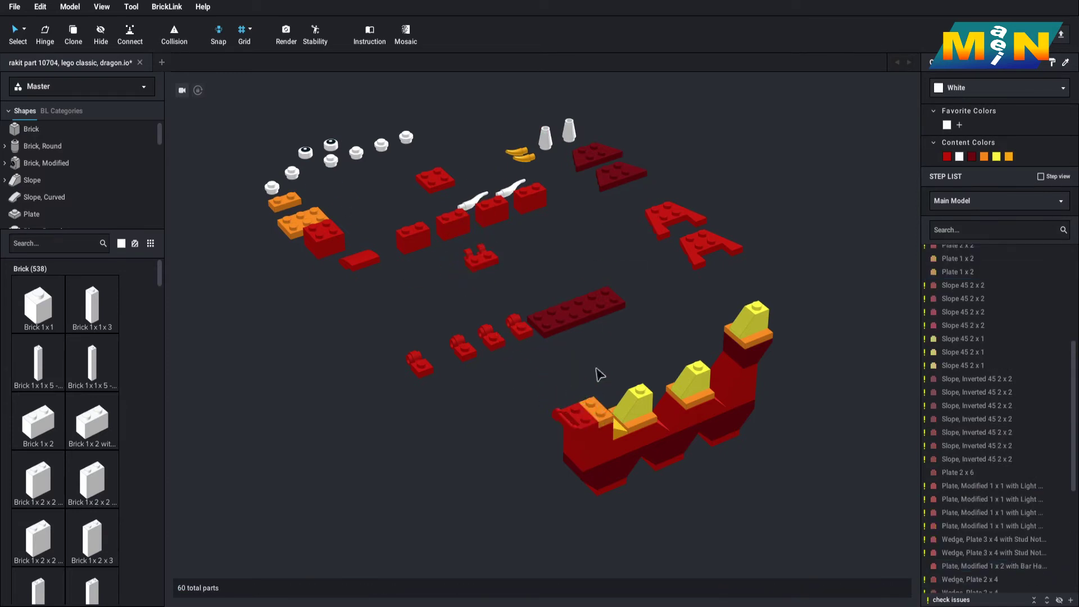
Attach two red modified 1 x 2 bricks with side studs on top of the bar handle plate and orange plate
drag(413, 235, 591, 393)
drag(457, 224, 604, 405)
click(536, 383)
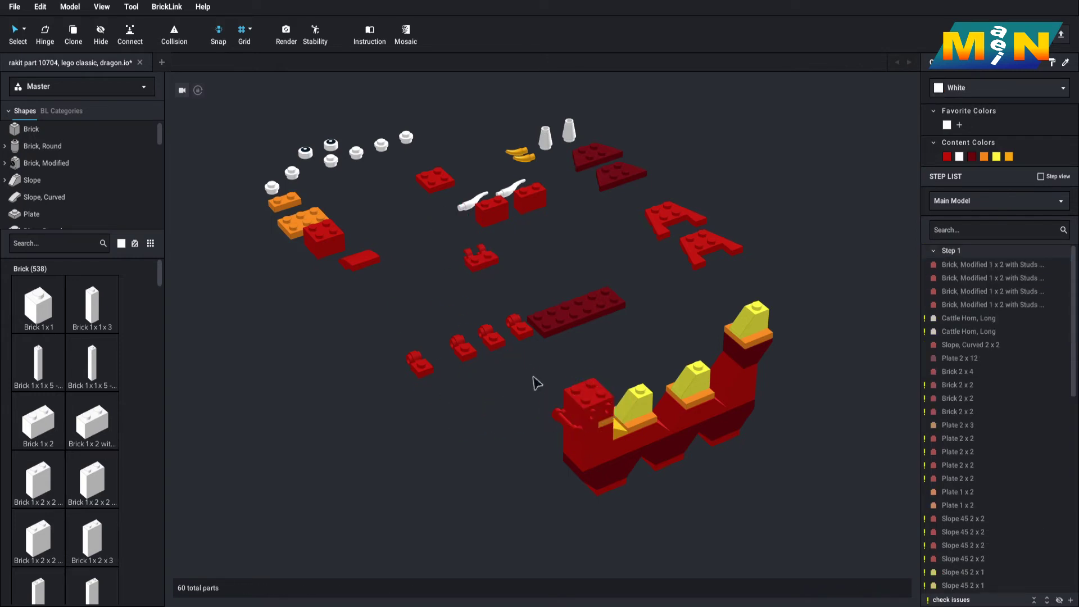
Attach the two red 3 x 4 wedge plates with stud notches to the side studs on opposite sides of the block
drag(675, 219, 579, 382)
drag(710, 248, 672, 307)
click(651, 322)
right_drag(650, 322, 615, 340)
drag(682, 289, 682, 427)
right_drag(682, 427, 678, 455)
scroll(678, 455, up, 2)
drag(678, 454, 514, 440)
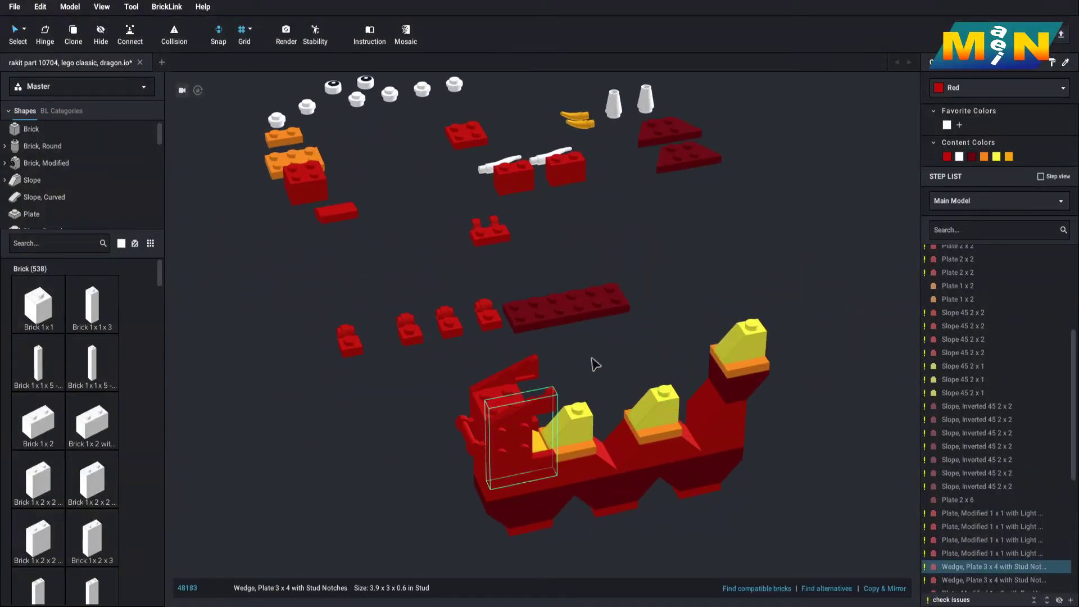
click(592, 366)
Attach the two Dark Red 2 x 4 wedge plates to the side wedge plates on opposite sides of the neck block
drag(649, 148, 476, 419)
right_drag(477, 419, 375, 271)
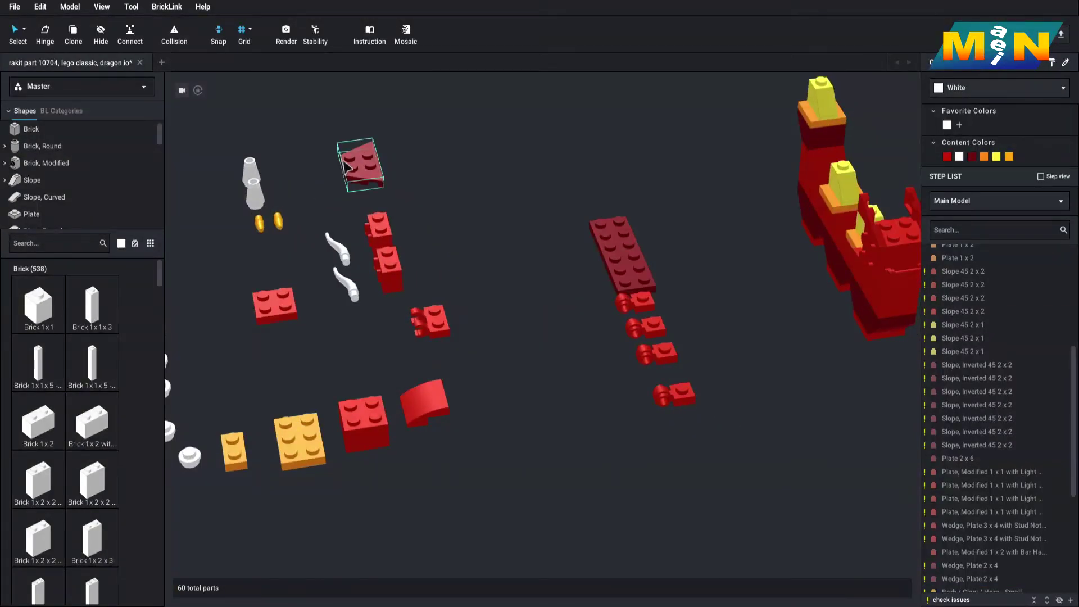
drag(344, 166, 795, 352)
click(763, 439)
middle_drag(763, 438, 699, 453)
right_drag(610, 361, 663, 450)
mouse_move(667, 351)
mouse_down()
mouse_move(614, 357)
mouse_move(665, 352)
mouse_up()
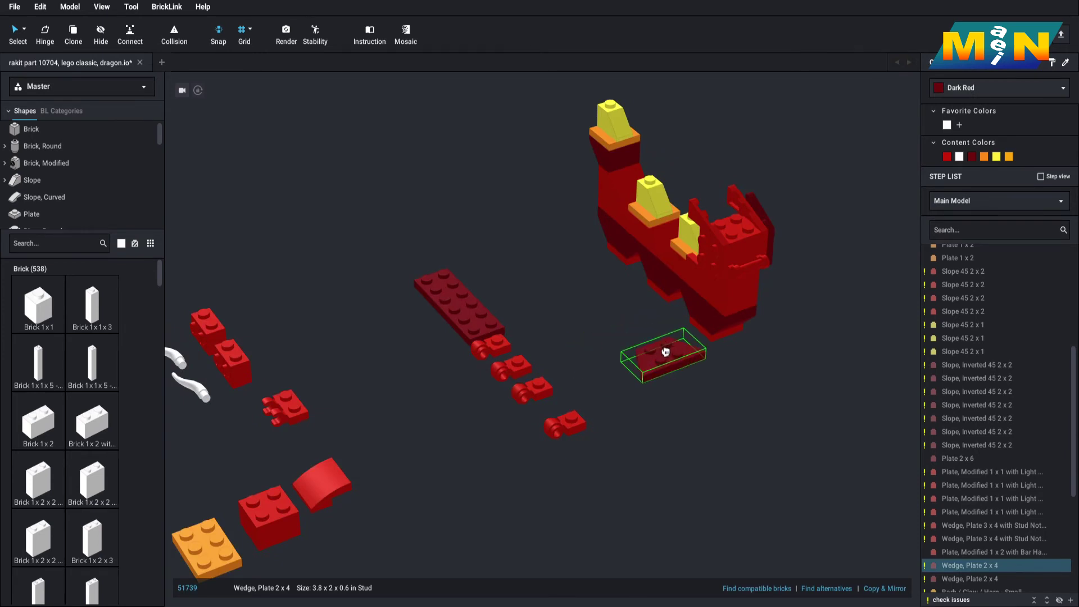
right_drag(666, 352, 684, 356)
key(Down)
drag(684, 356, 703, 209)
click(727, 354)
right_drag(730, 353, 561, 379)
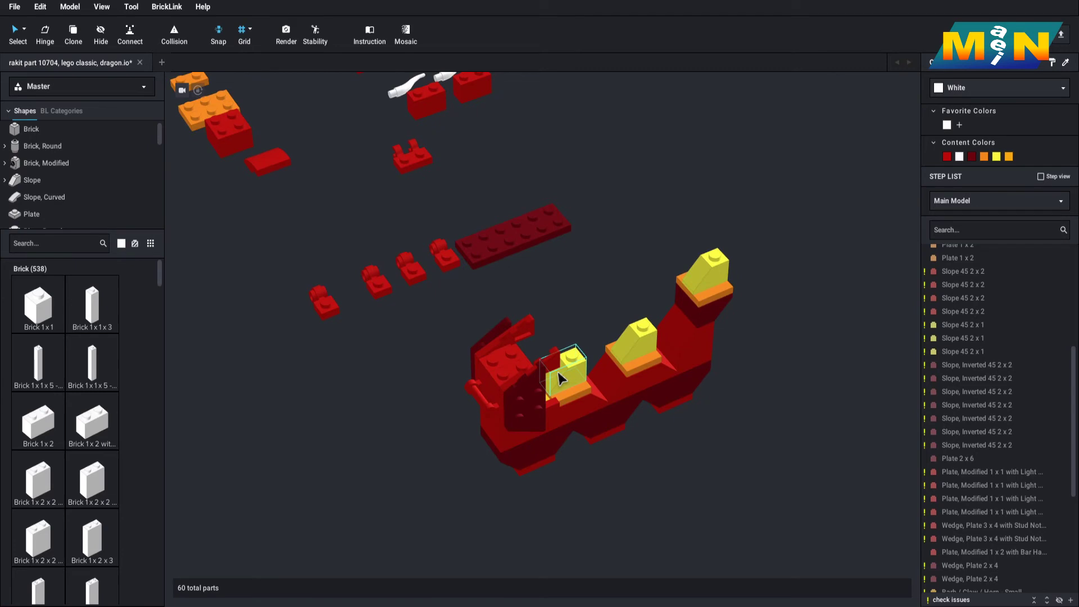
Move the Dark Red 2 x 6 plate to open space and attach a red 1 x 2 side-stud brick on its end
scroll(549, 369, down, 3)
drag(527, 276, 388, 422)
click(445, 366)
right_drag(445, 366, 461, 365)
scroll(462, 365, up, 2)
drag(422, 176, 439, 406)
Attach two red 1 x 1 light attachment plates side by side behind the side-stud brick, rings facing outward
drag(419, 328, 412, 446)
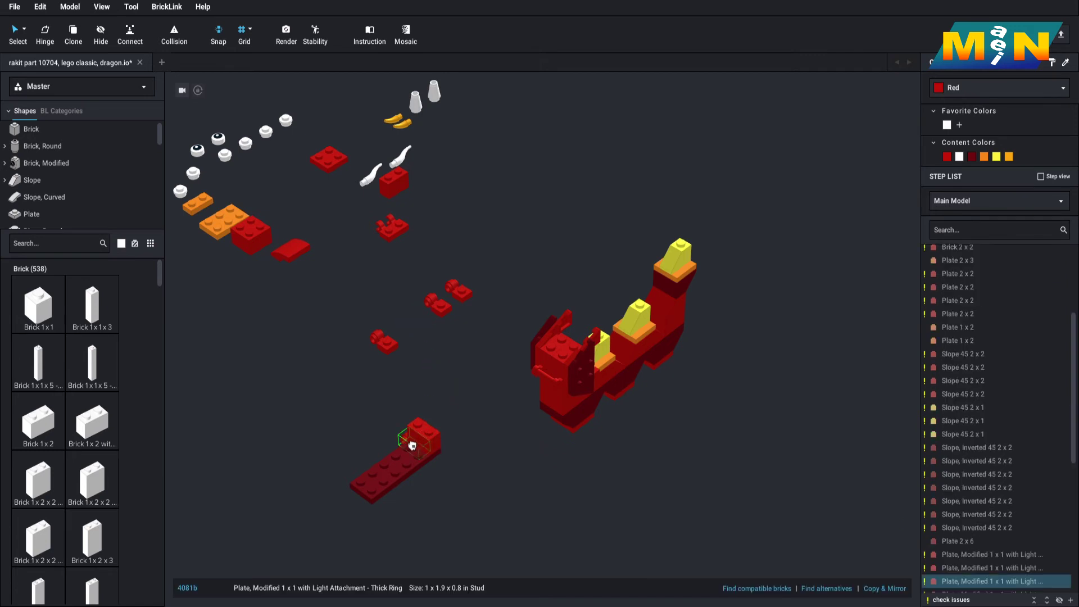
drag(387, 352, 424, 453)
click(448, 426)
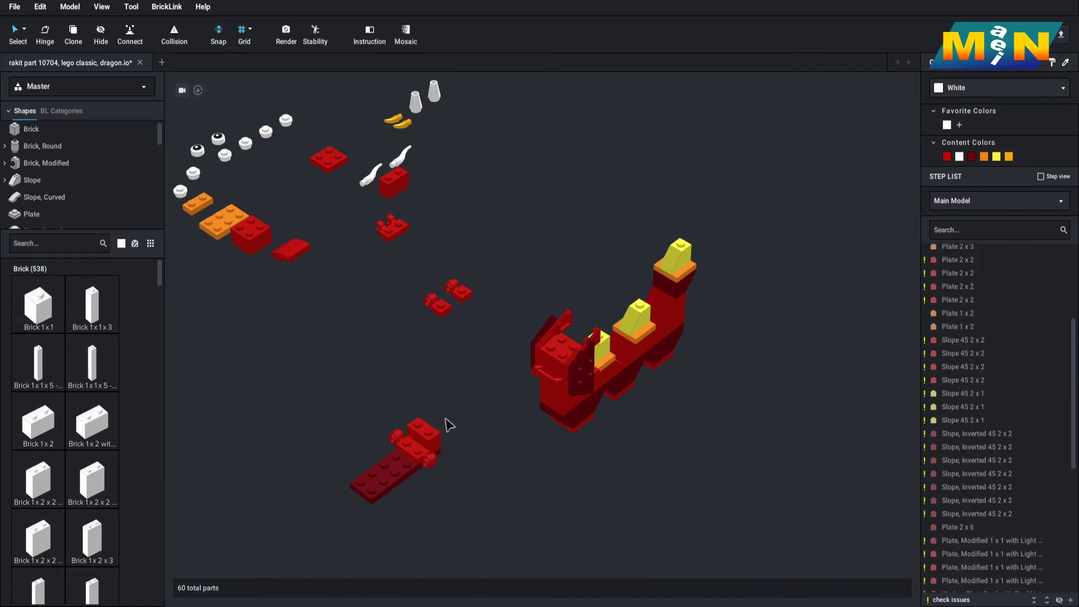
Add the red 2 x 2 curved slope over the ring plates and the orange 1 x 2 plate behind it
drag(296, 259, 417, 427)
drag(198, 203, 389, 466)
click(401, 404)
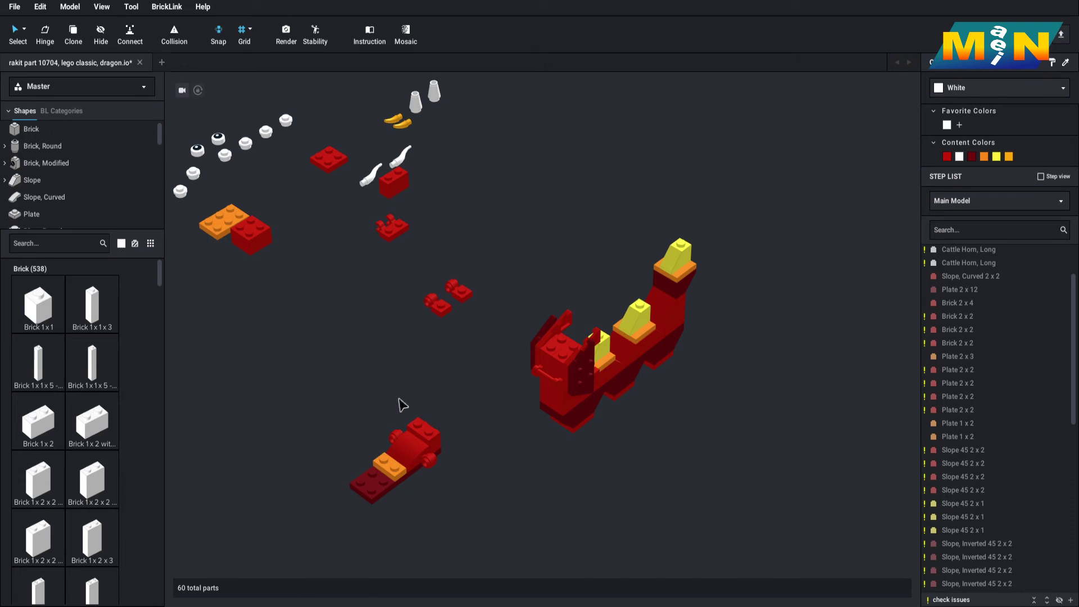
Place a red 2 x 2 brick on the head's free end and the last side-stud brick on the orange plate
drag(270, 247, 373, 444)
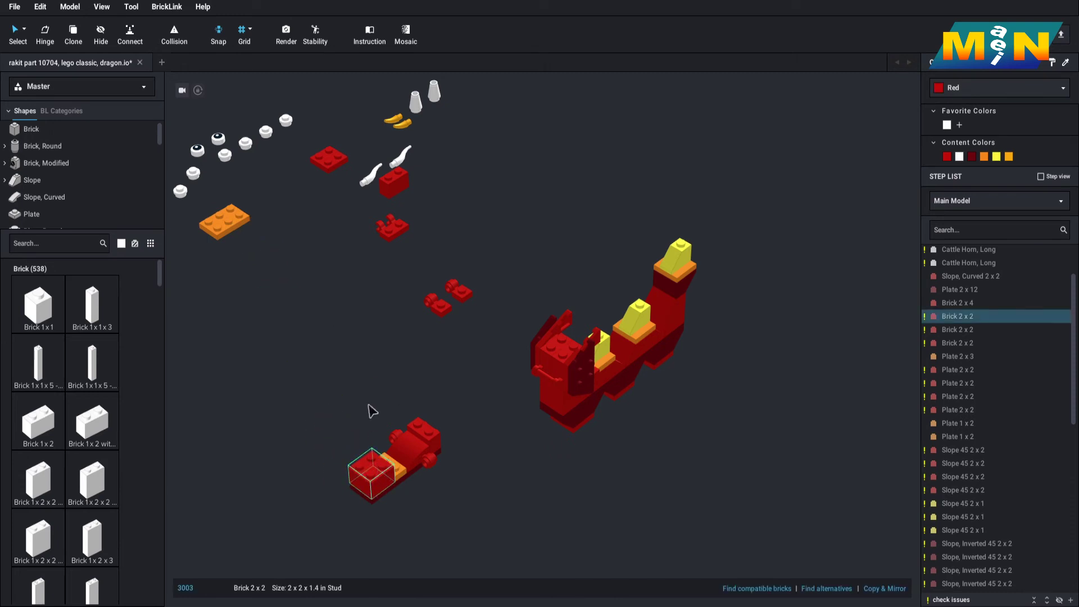
click(371, 393)
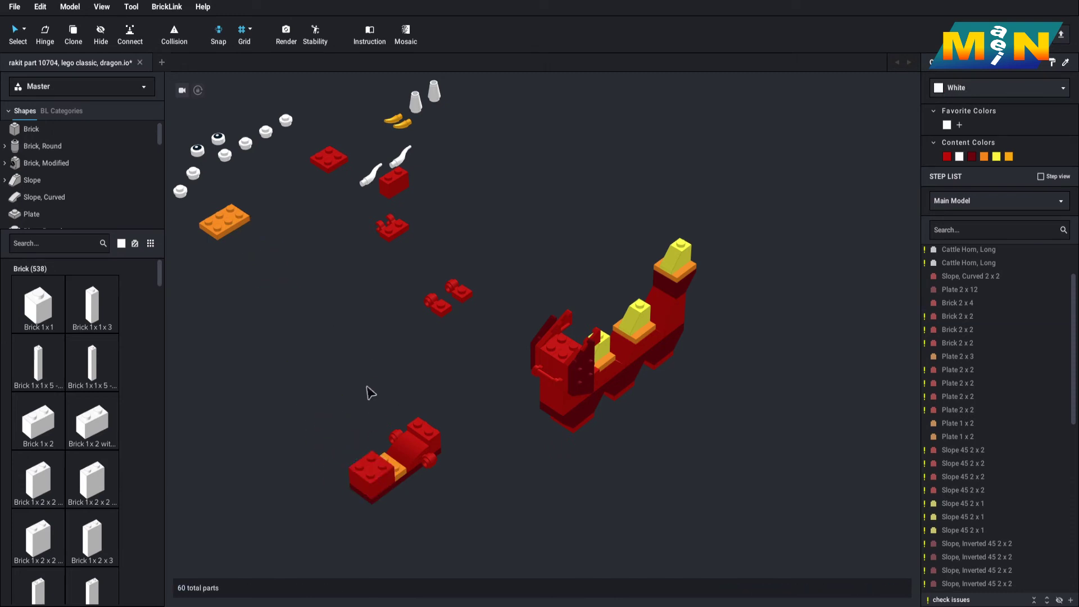
drag(393, 181, 389, 448)
click(394, 412)
right_drag(413, 404, 342, 403)
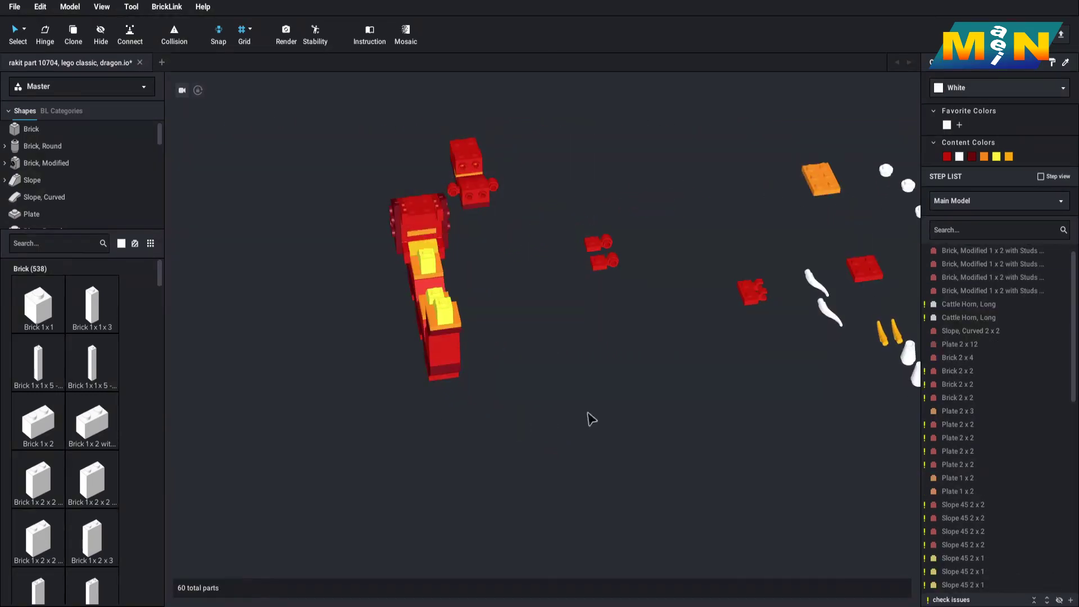
Attach the first round 1 x 1 eye tile to a side stud on the brick above the orange plate
middle_drag(588, 412, 539, 416)
drag(844, 215, 654, 260)
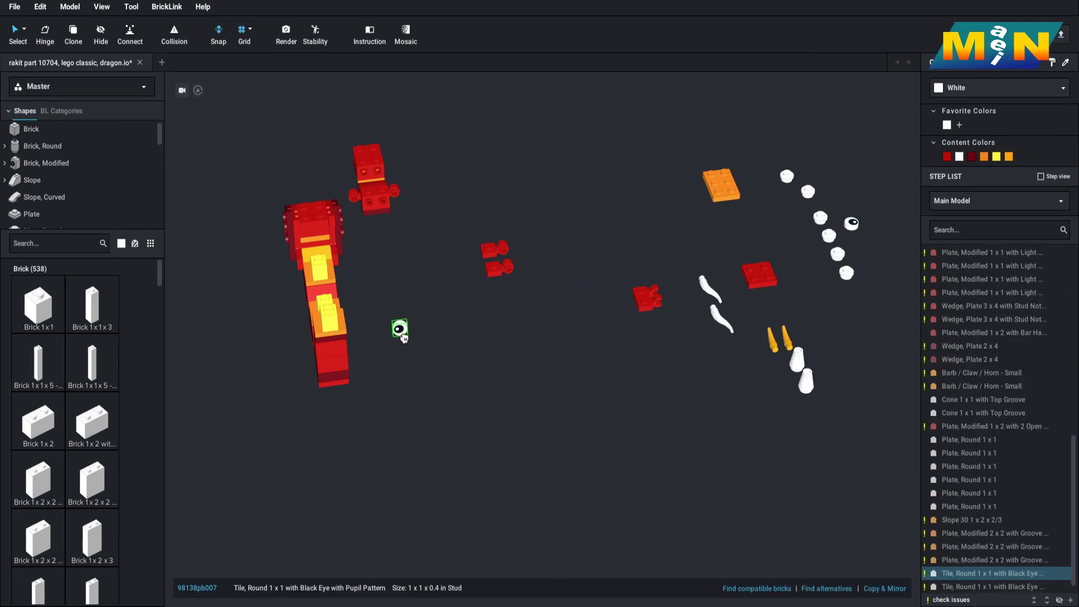
scroll(405, 258, up, 2)
drag(406, 313, 334, 127)
scroll(871, 197, down, 2)
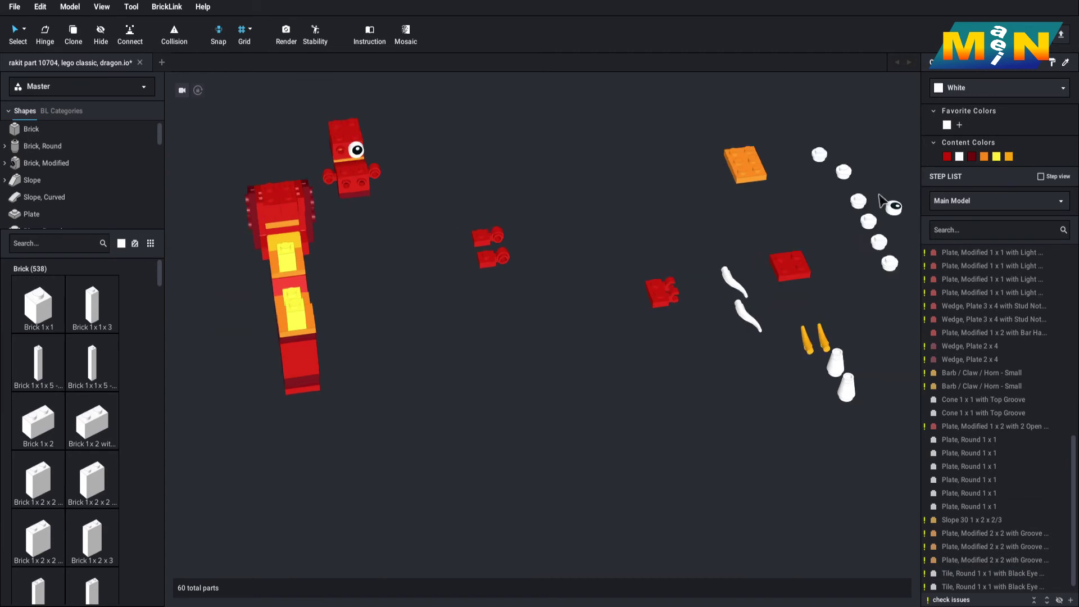
Reorient the second round eye tile and attach it to the side stud beside the first eye
drag(860, 219, 381, 263)
click(393, 248)
scroll(404, 225, up, 2)
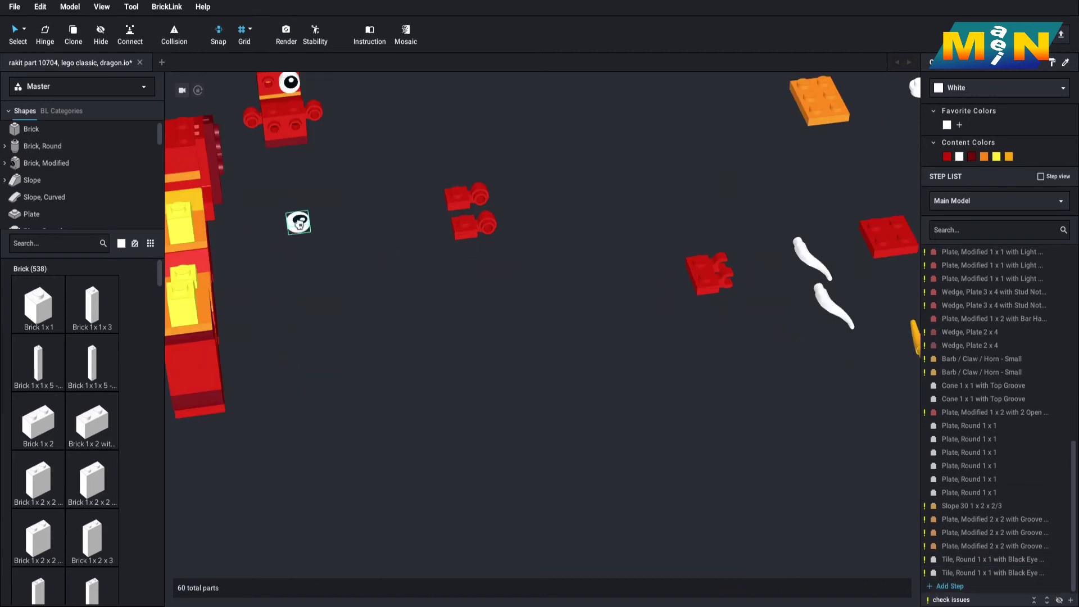
click(299, 224)
drag(309, 215, 264, 68)
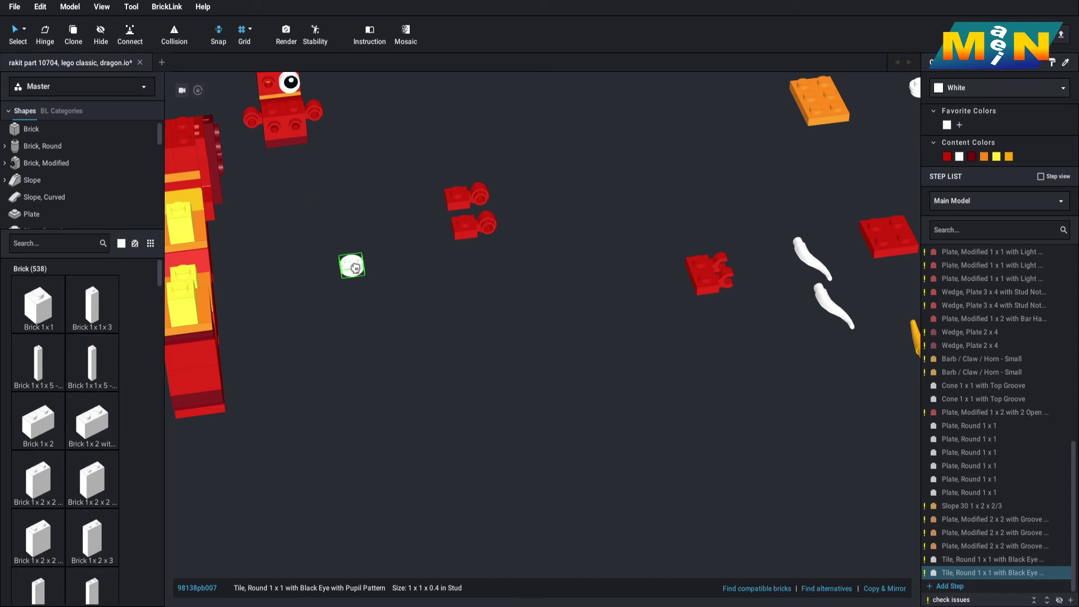
drag(355, 268, 305, 123)
drag(295, 186, 322, 259)
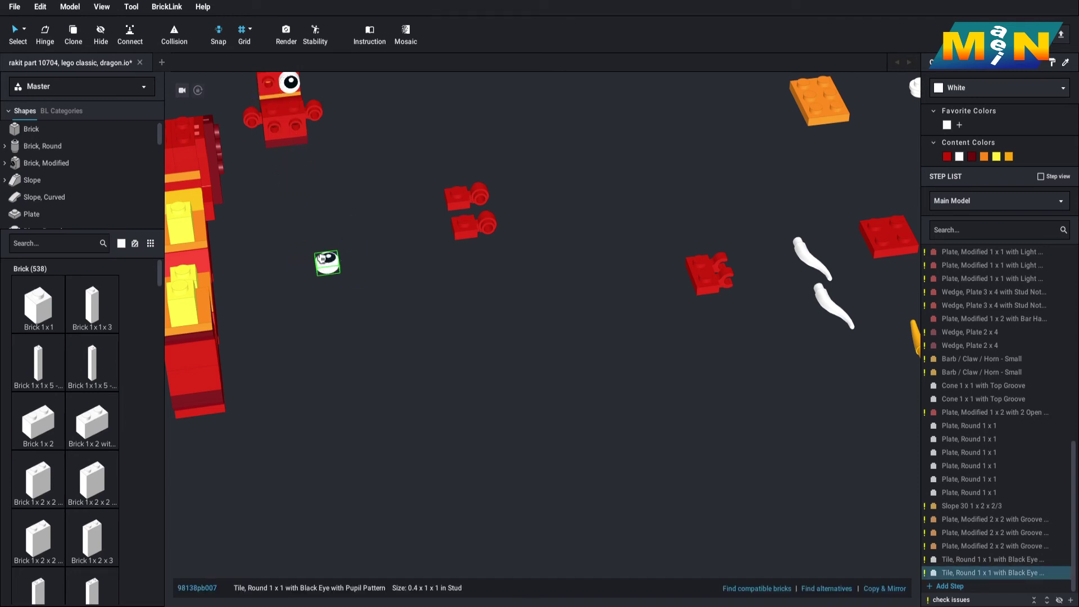
mouse_move(269, 84)
mouse_down()
mouse_move(281, 96)
mouse_move(274, 84)
mouse_up()
click(369, 214)
right_drag(369, 214, 666, 253)
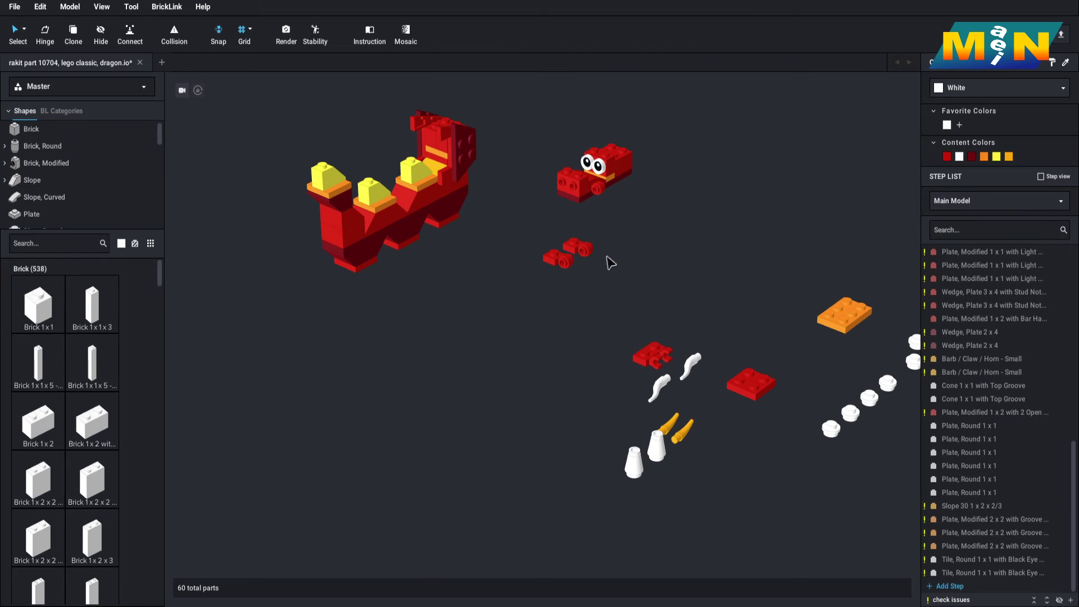
Attach the two remaining red 1 x 1 light attachment plates on top of the head, behind the eyes
click(584, 160)
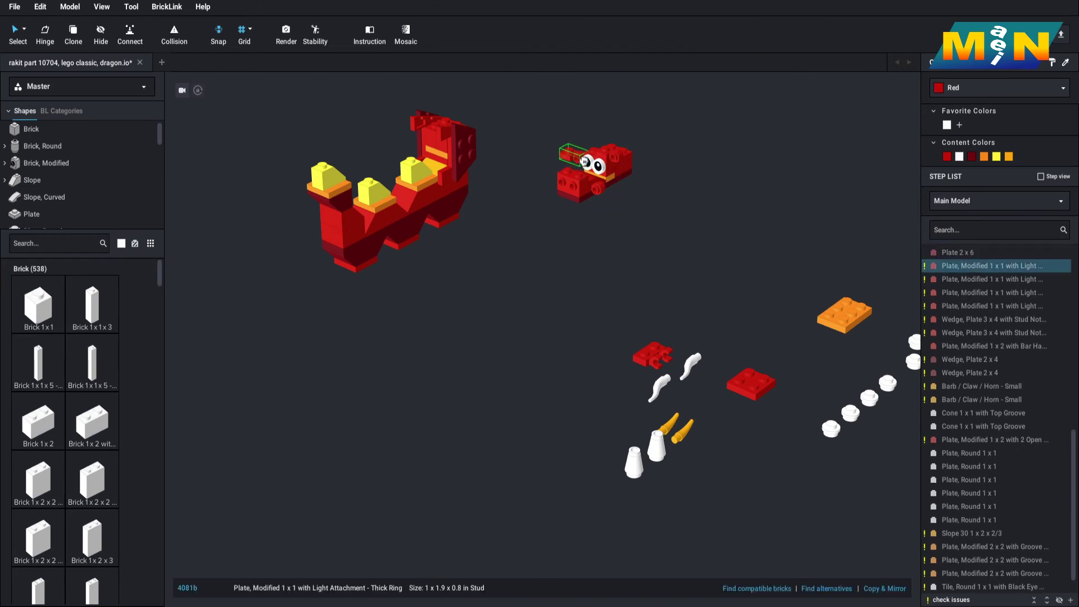
click(628, 247)
scroll(590, 315, down, 2)
Insert the two long white cattle horns into the ring plates on both sides of the snout
click(619, 335)
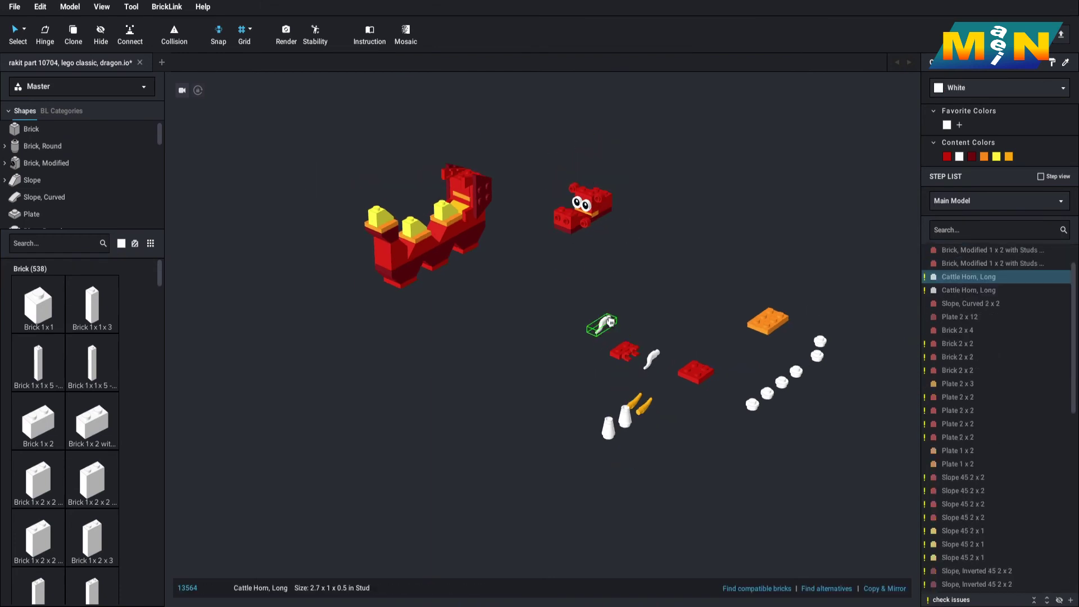
right_drag(581, 235, 682, 322)
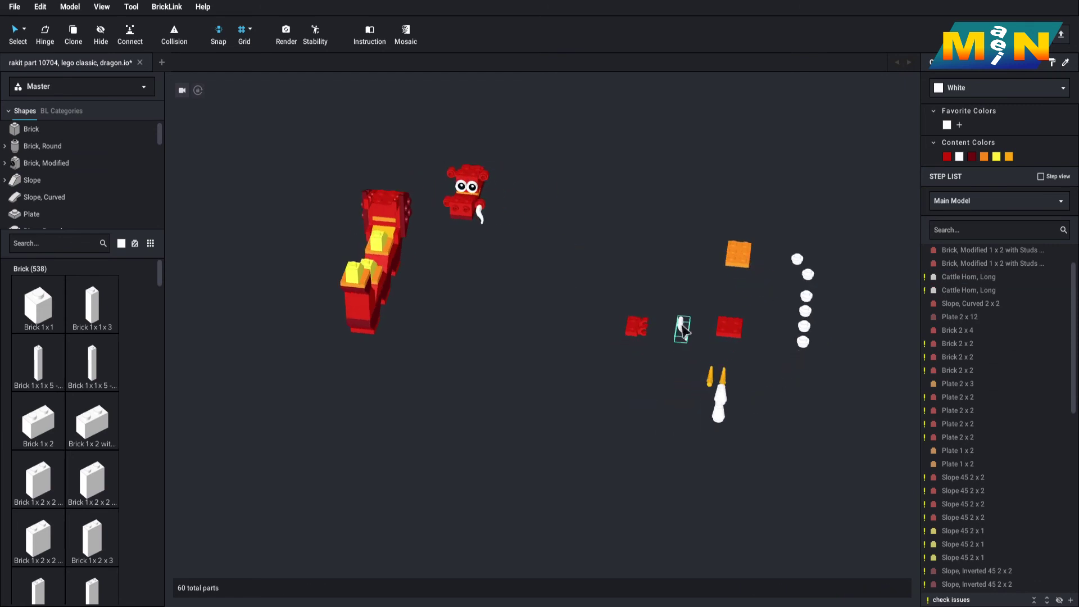
drag(682, 326, 517, 282)
click(562, 278)
mouse_move(564, 280)
right_down()
mouse_move(547, 260)
mouse_move(511, 301)
mouse_move(544, 275)
right_up()
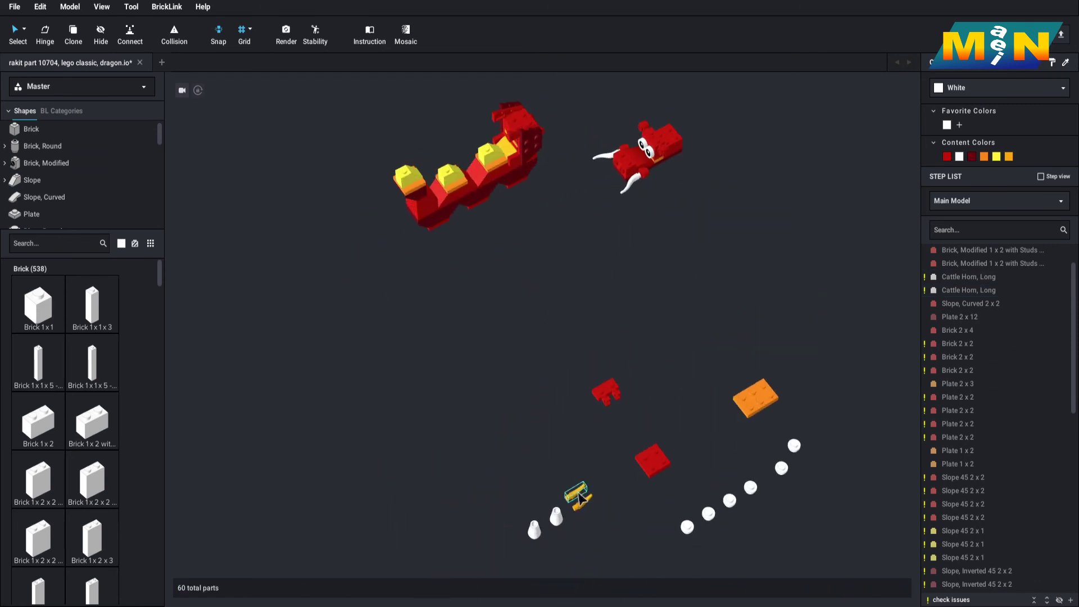
Insert the two small orange barb horns into the ring plates on top of the head
drag(581, 497, 672, 142)
click(662, 179)
drag(583, 503, 647, 122)
click(652, 263)
Attach the two white 1 x 1 cones as teeth under the front of the snout
drag(559, 520, 616, 175)
drag(534, 530, 629, 186)
right_drag(628, 186, 446, 125)
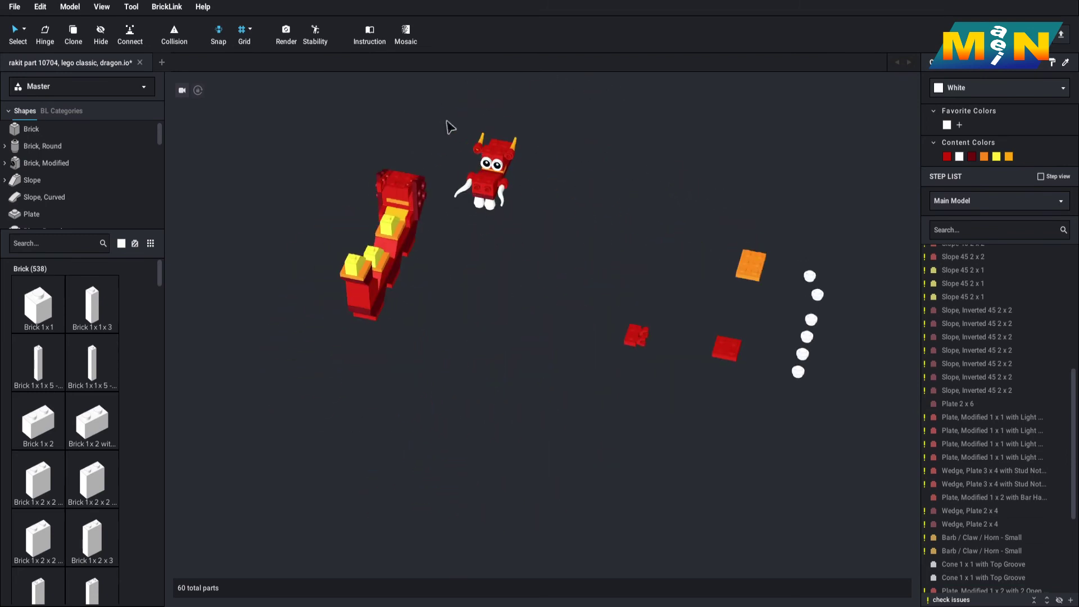
Group all parts of the head assembly into a submodel with the default name
drag(446, 126, 512, 212)
right_click(479, 195)
mouse_move(529, 288)
click(565, 302)
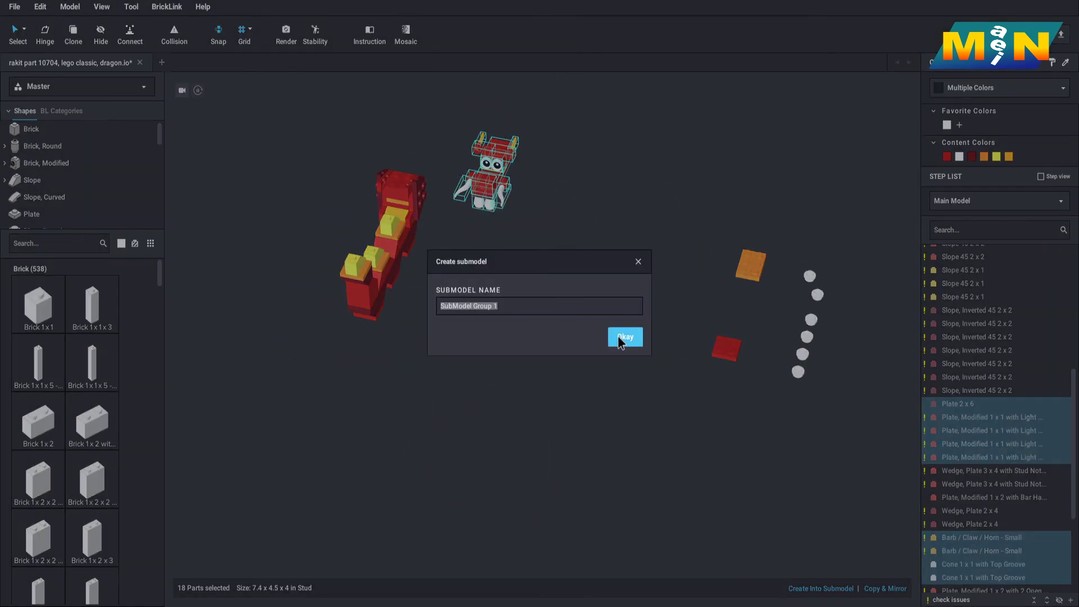
click(624, 335)
Mount the head submodel on top of the dragon's neck block
right_drag(624, 335, 571, 259)
drag(415, 436, 520, 393)
click(438, 407)
right_drag(437, 407, 453, 403)
Move the orange 2 x 3 plate clear, then attach the red 2 x 2 plate and the red clip plate on it
drag(219, 227, 489, 441)
drag(339, 351, 487, 427)
click(487, 428)
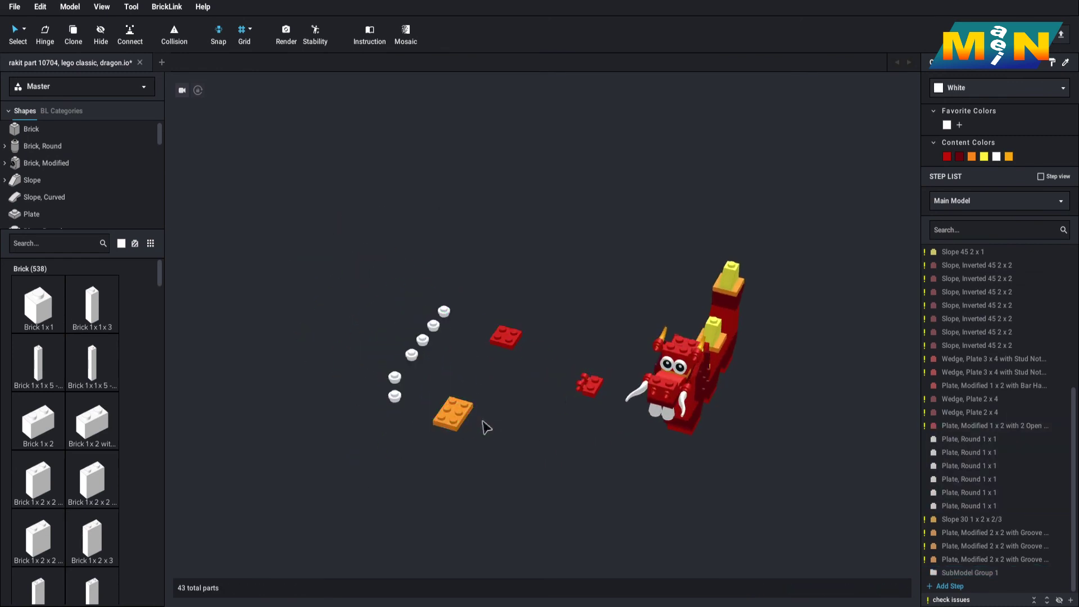
scroll(487, 427, up, 2)
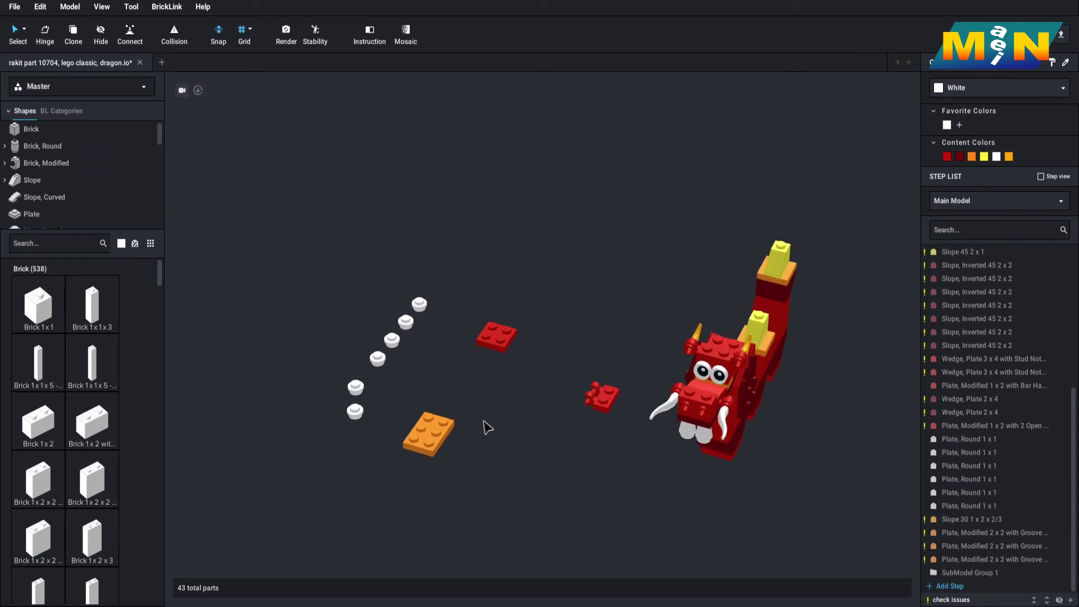
drag(502, 344, 431, 440)
drag(603, 398, 432, 422)
Cover the lower jaw's studs with the six white 1 x 1 round plates
drag(426, 316, 444, 392)
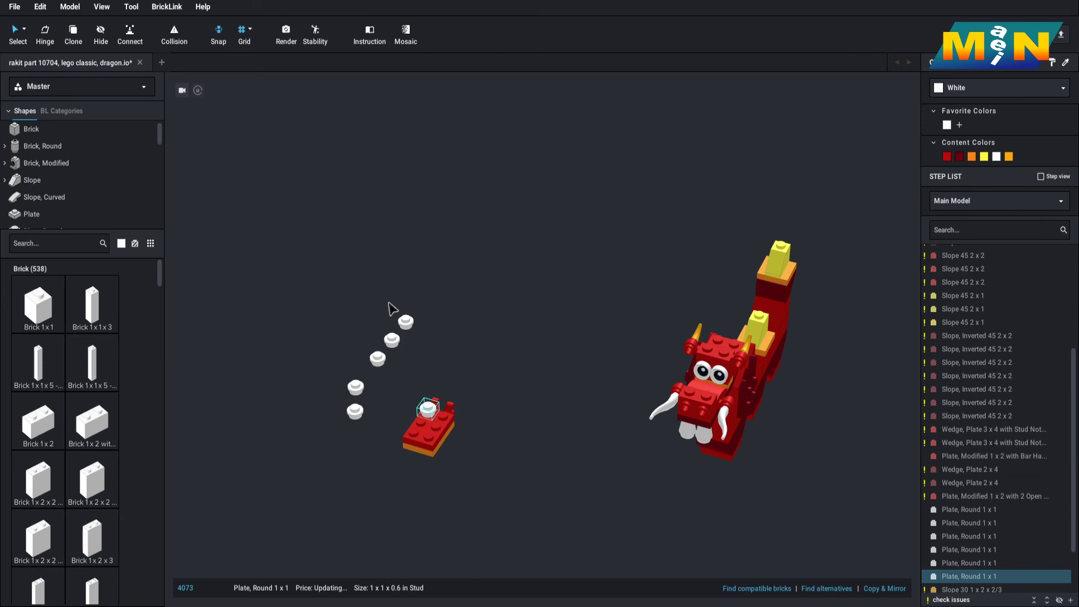
drag(406, 322, 444, 414)
drag(393, 344, 430, 428)
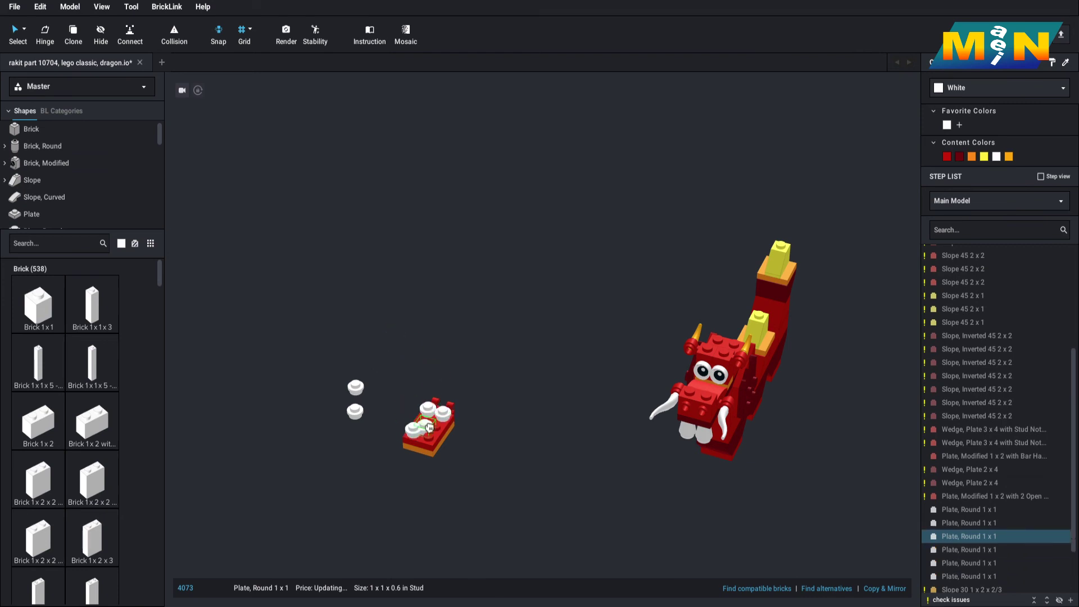
drag(364, 392, 434, 425)
click(358, 414)
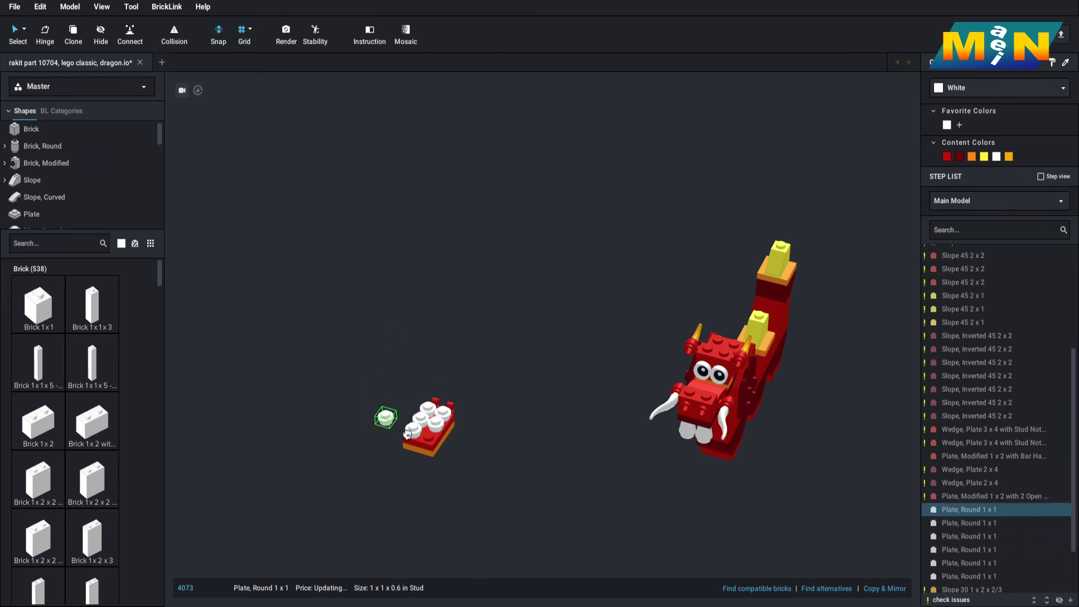
Group all parts of the lower jaw into a second submodel with the default name
drag(337, 360, 495, 467)
right_click(433, 436)
mouse_move(467, 535)
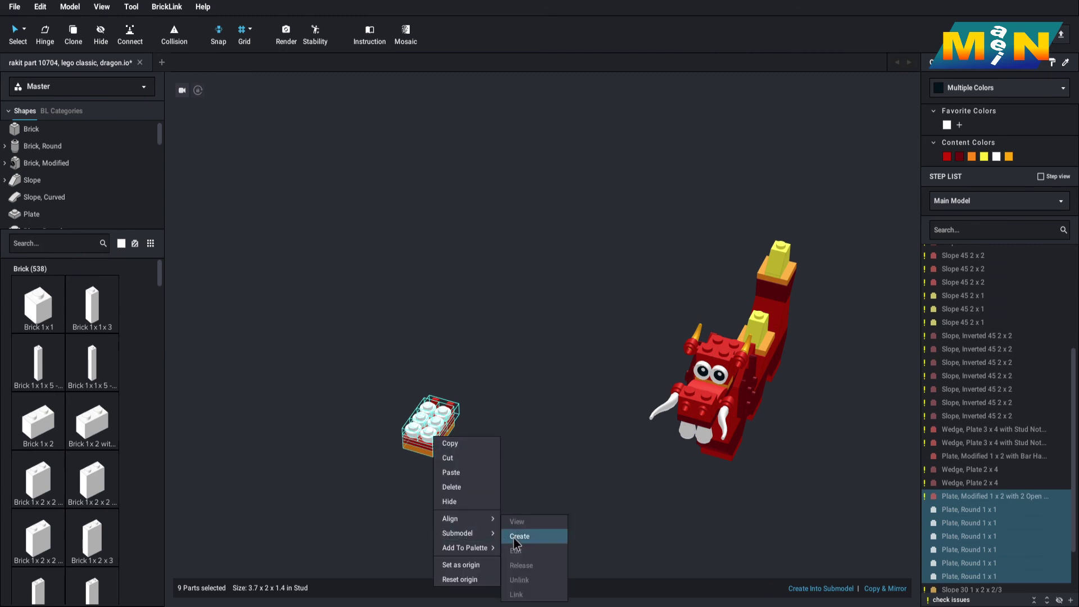
click(531, 537)
click(615, 336)
Bring the lower jaw submodel close to the front of the dragon and adjust its angle with the Hinge tool
drag(443, 427, 693, 485)
click(787, 488)
right_drag(793, 488, 744, 488)
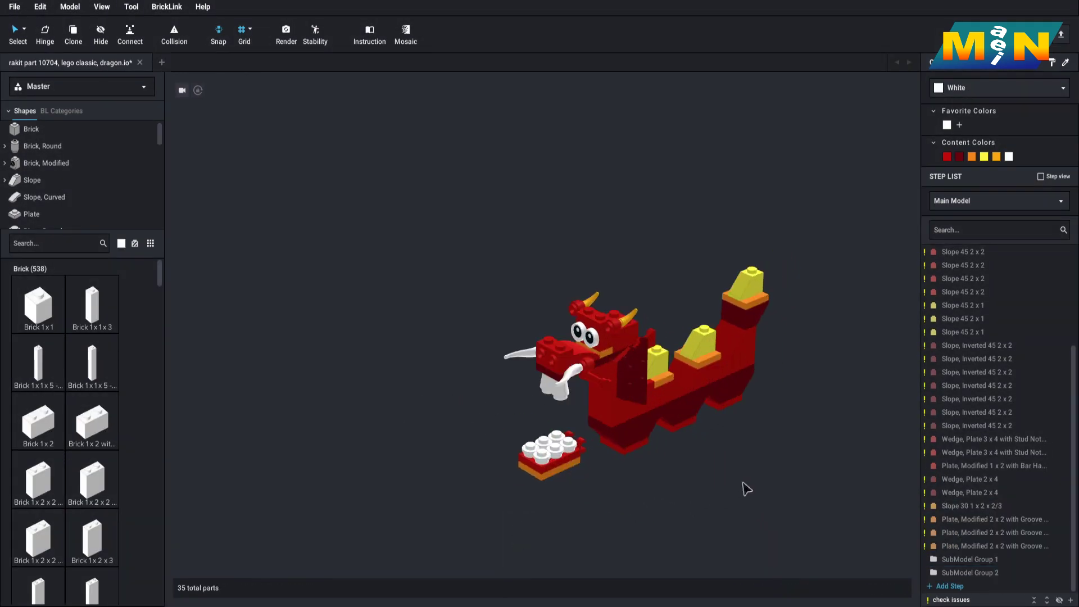
click(554, 466)
click(37, 36)
drag(543, 454, 532, 472)
click(495, 406)
Clip the lower jaw submodel onto the neck's bar handle so it hangs open below the snout
drag(552, 429, 605, 422)
scroll(585, 392, up, 3)
right_drag(604, 421, 619, 412)
drag(618, 412, 674, 285)
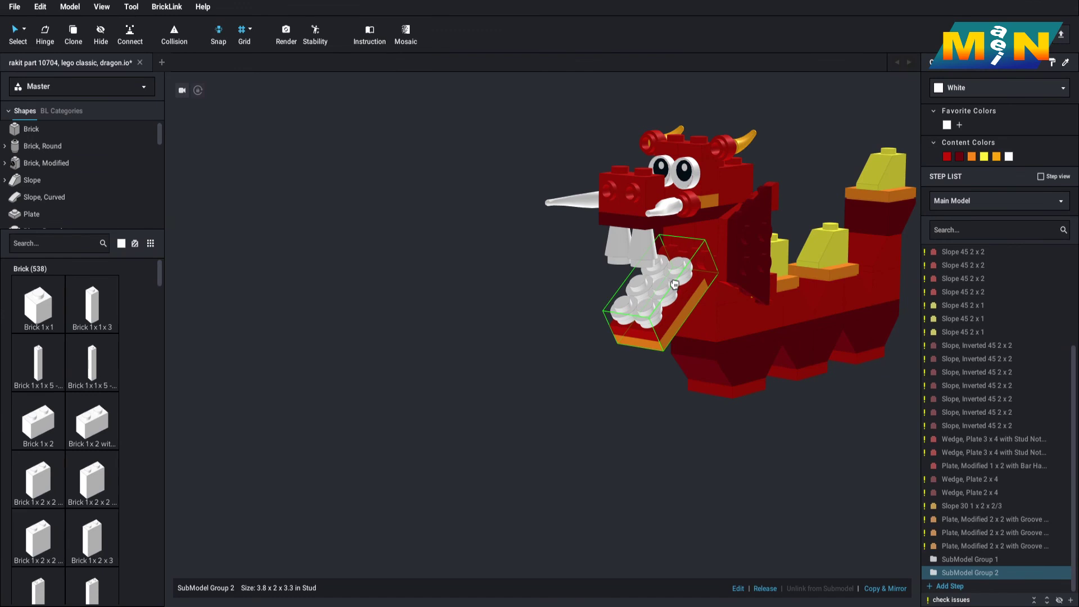
click(581, 320)
right_drag(581, 320, 472, 446)
scroll(557, 353, up, 3)
scroll(449, 470, up, 3)
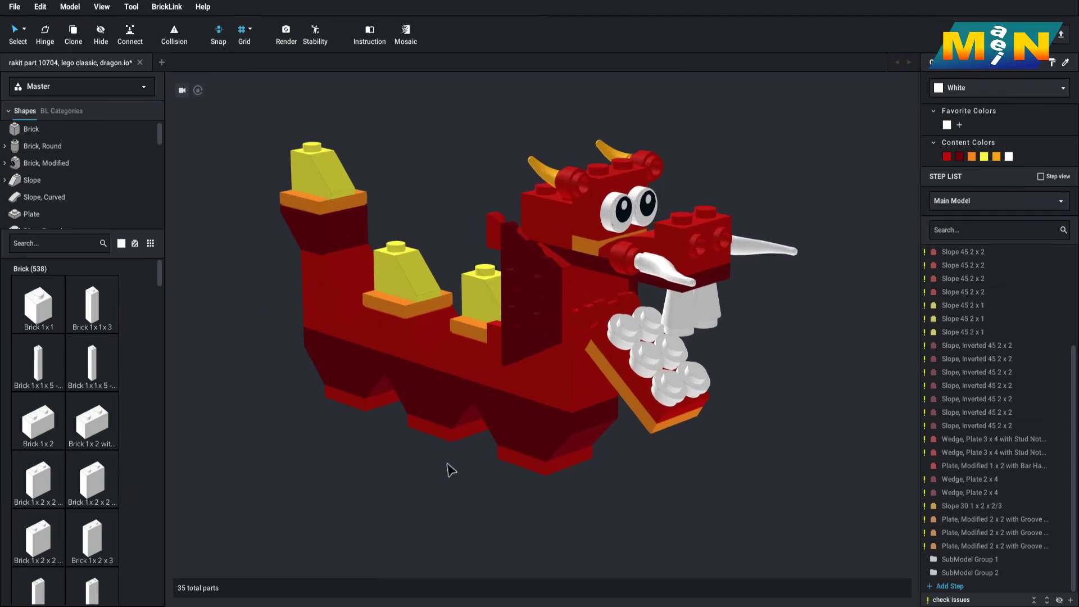